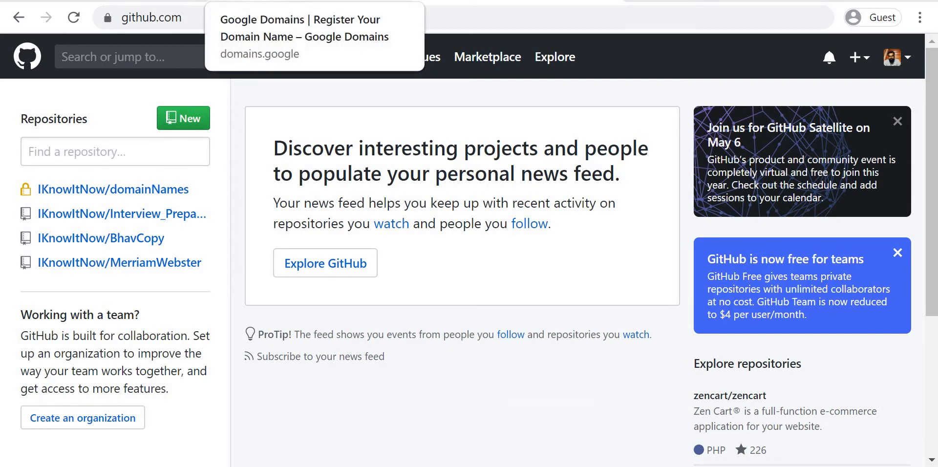
Step: Look over the Google Domains, GoDaddy, HostGator and Hostinger pages as domain and hosting options
{"action": "left_click", "coordinate": [312, 1]}
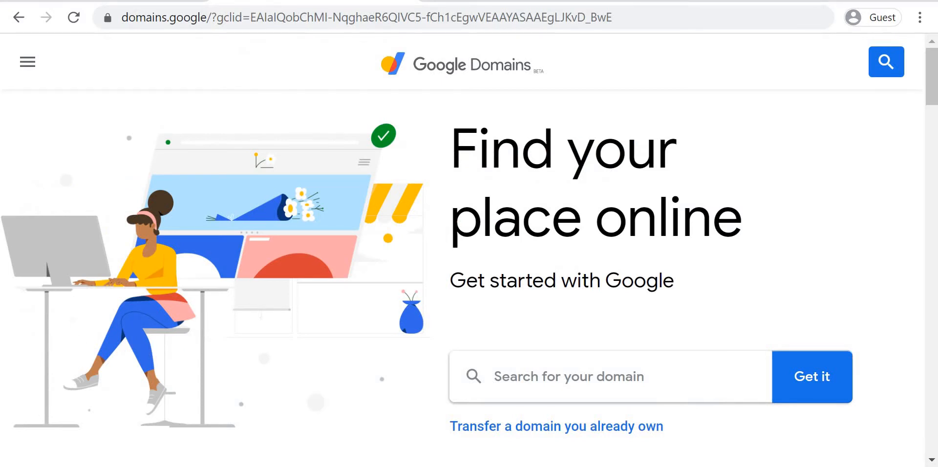
{"action": "left_click", "coordinate": [171, 1]}
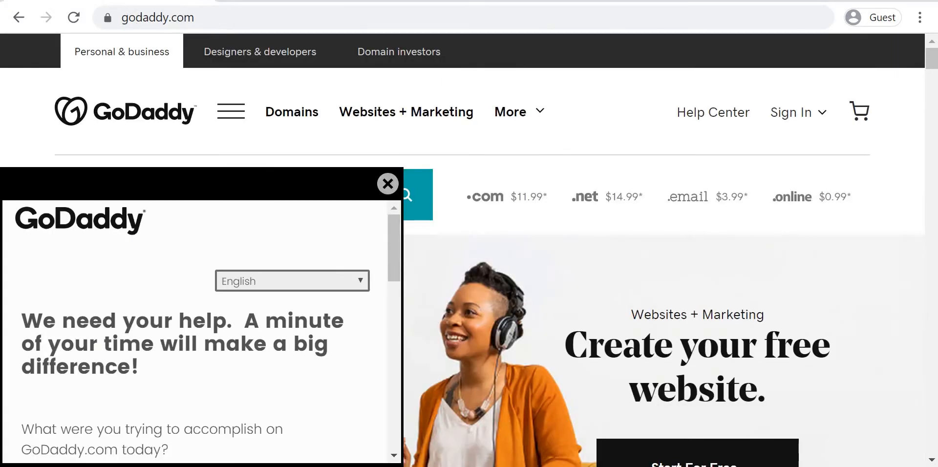
{"action": "left_click", "coordinate": [313, 1]}
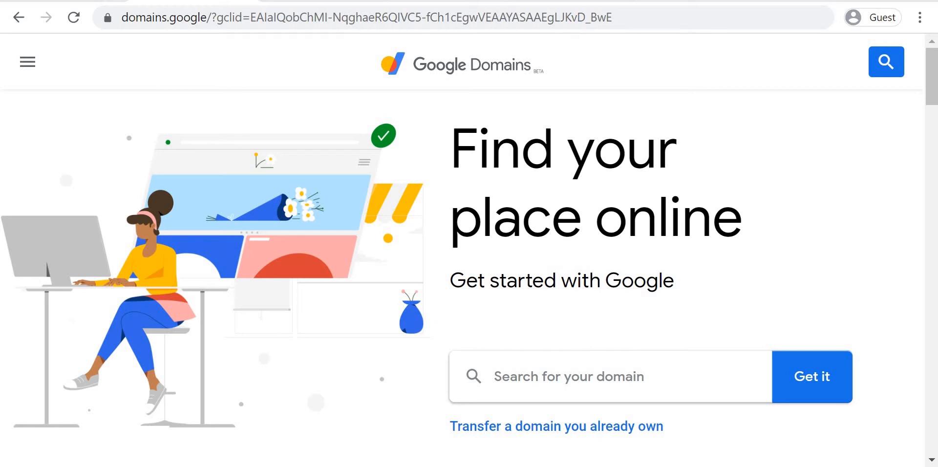
{"action": "left_click", "coordinate": [541, 1]}
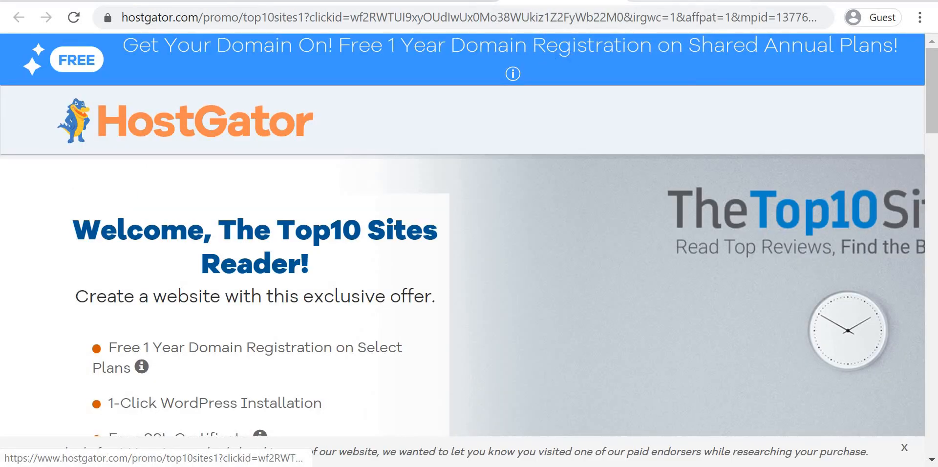
{"action": "left_click", "coordinate": [660, 1]}
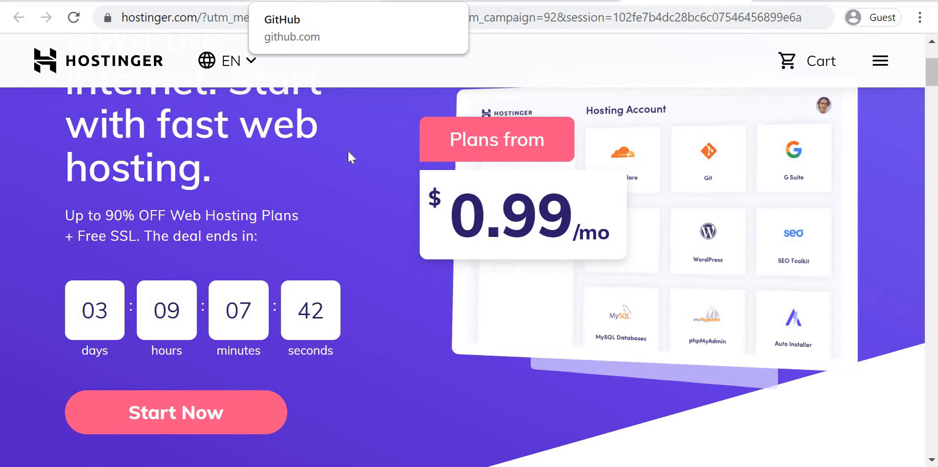
{"action": "scroll", "coordinate": [347, 149], "scroll_direction": "down", "scroll_amount": 2}
{"action": "scroll", "coordinate": [510, 179], "scroll_direction": "up", "scroll_amount": 1}
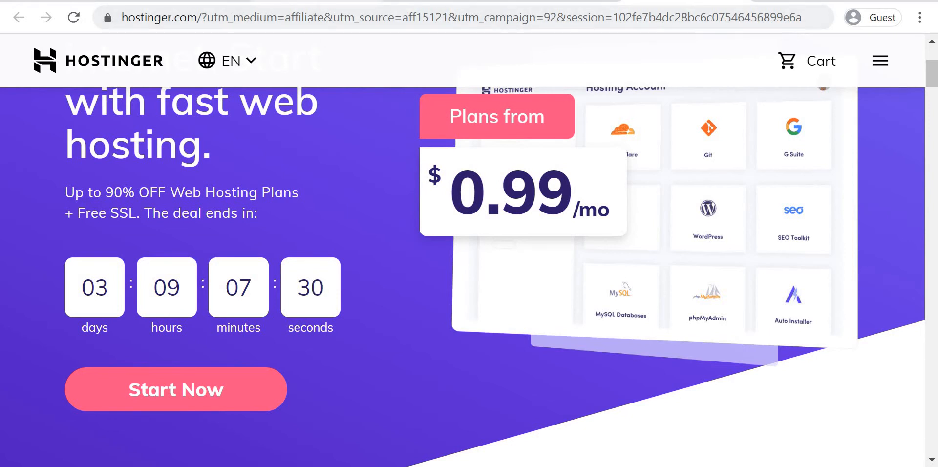
Step: Start a new repository on GitHub and name it iknowitnow.github.io
{"action": "left_click", "coordinate": [284, 1]}
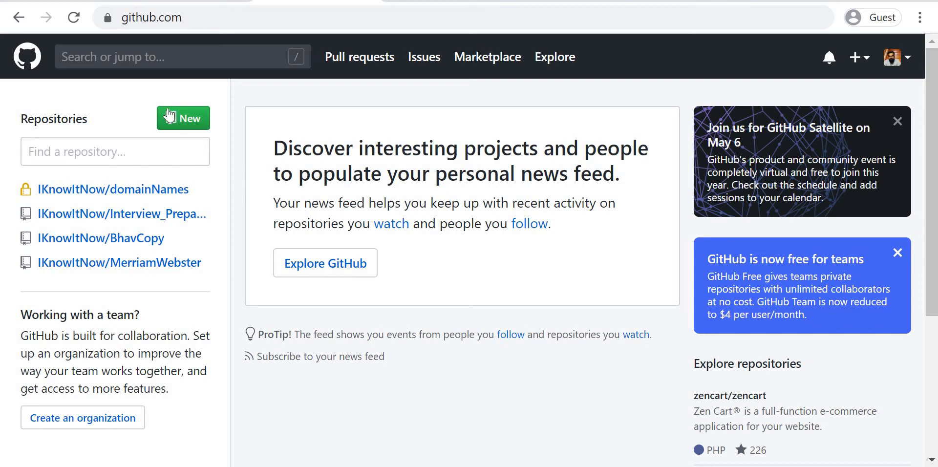
{"action": "left_click", "coordinate": [189, 128]}
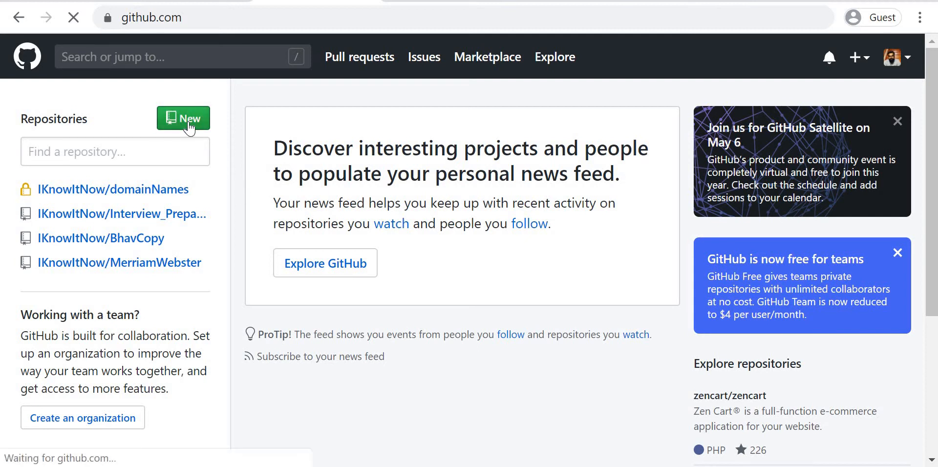
{"action": "scroll", "coordinate": [345, 236], "scroll_direction": "down", "scroll_amount": 1}
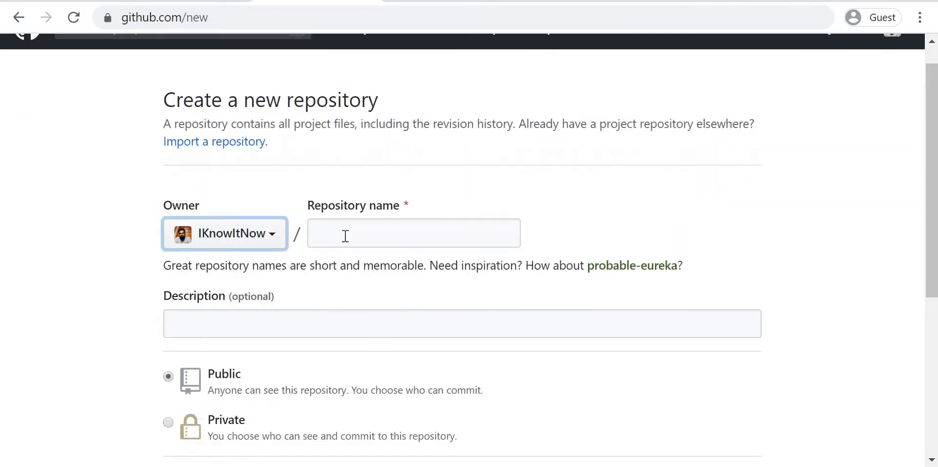
{"action": "left_click", "coordinate": [345, 236]}
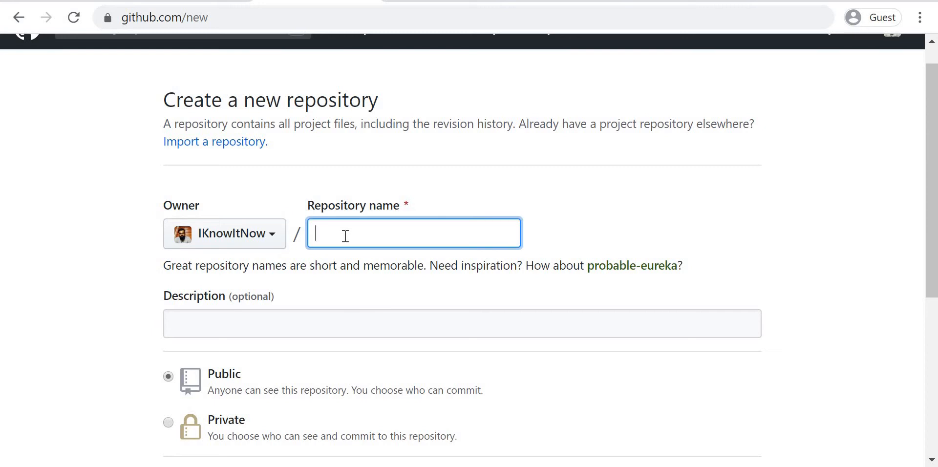
{"action": "type", "text": "ikno"}
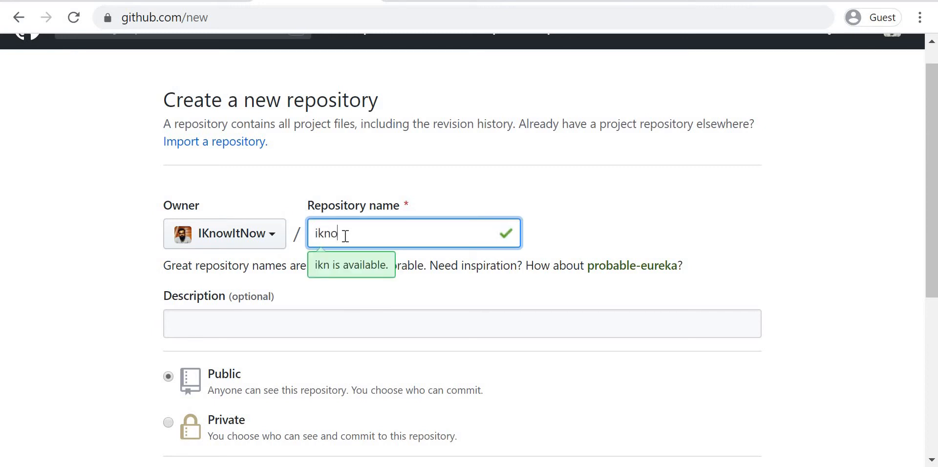
{"action": "type", "text": "witnow"}
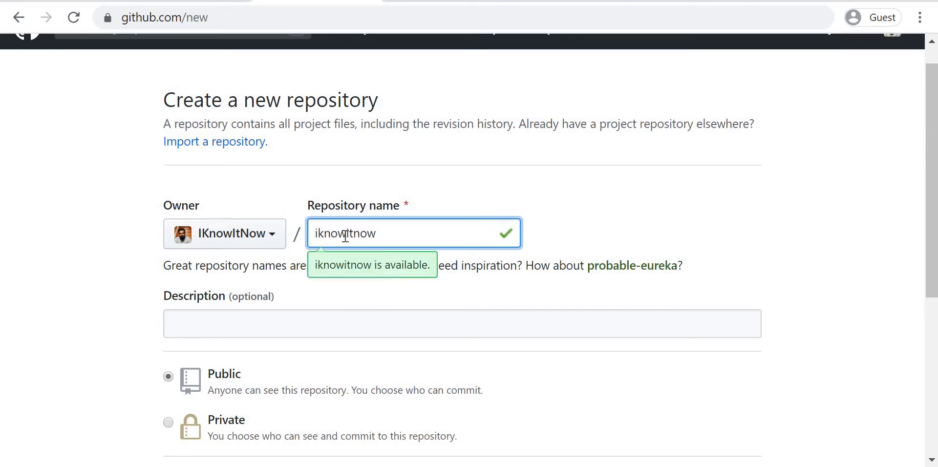
{"action": "type", "text": ".gi"}
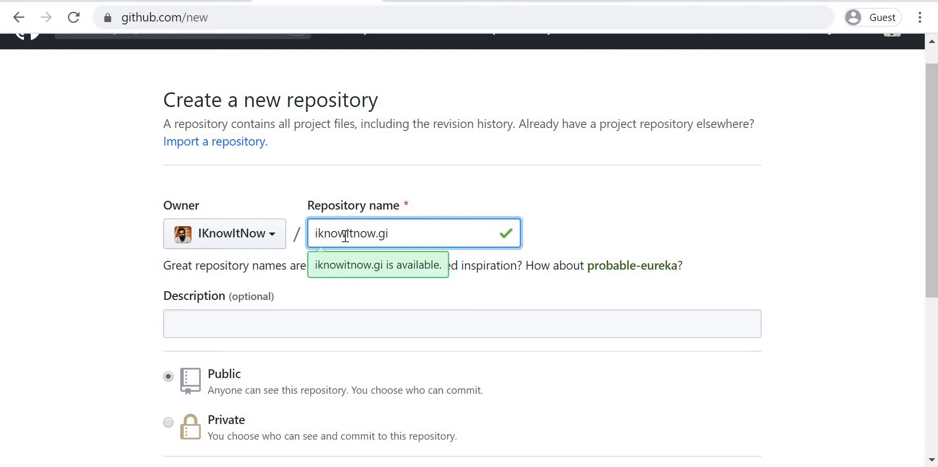
{"action": "type", "text": "thub"}
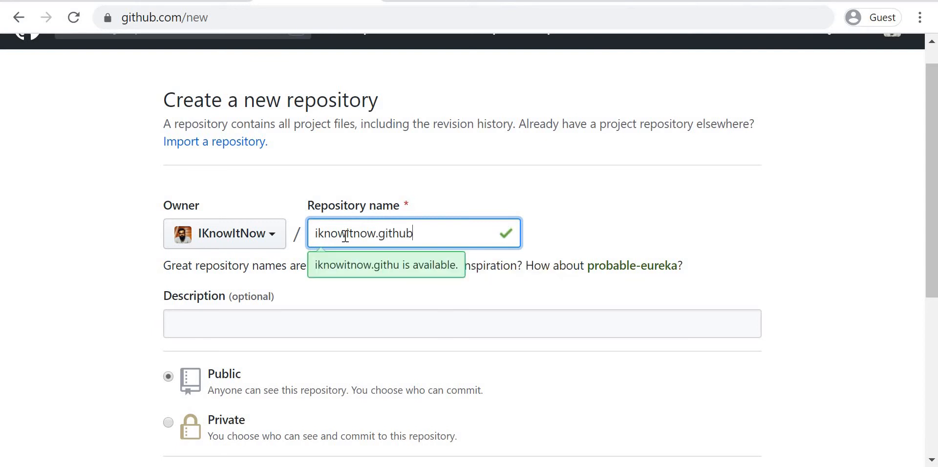
{"action": "type", "text": ".io"}
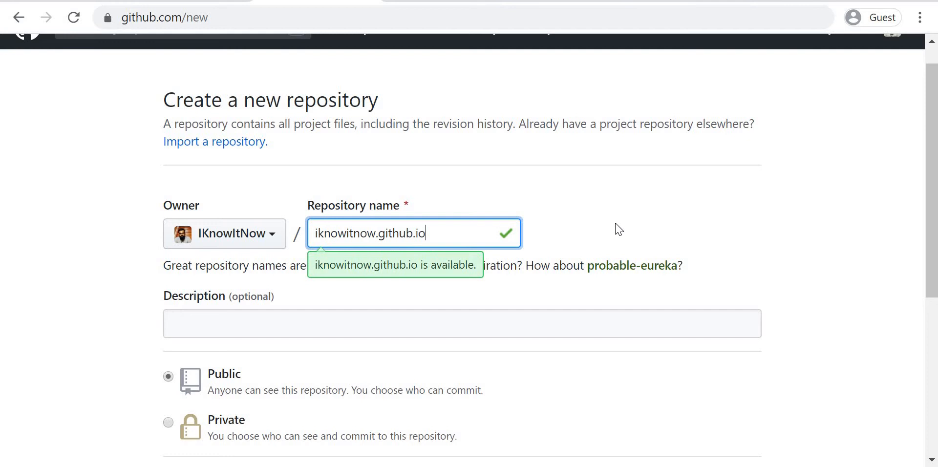
Step: Add the description "Demo Project" and create the repository as public without a README
{"action": "scroll", "coordinate": [587, 232], "scroll_direction": "down", "scroll_amount": 1}
{"action": "scroll", "coordinate": [537, 240], "scroll_direction": "down", "scroll_amount": 1}
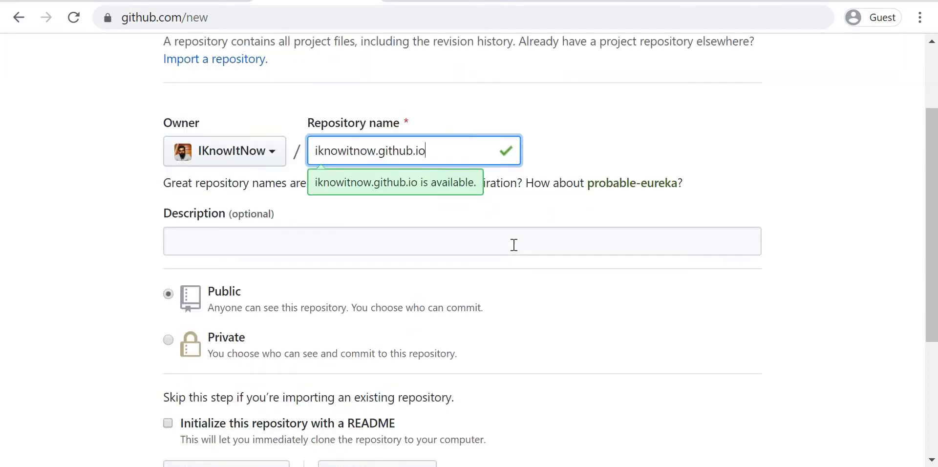
{"action": "left_click", "coordinate": [514, 245]}
{"action": "type", "text": "Dome"}
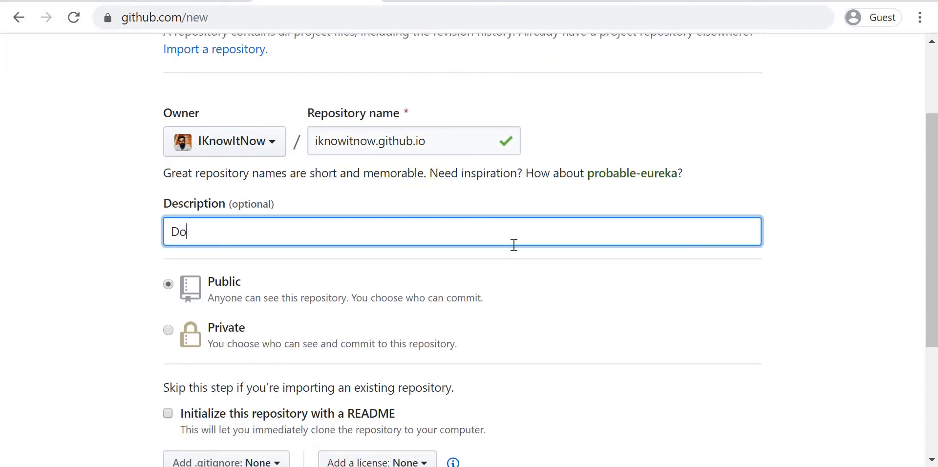
{"action": "key", "text": "BackSpace"}
{"action": "key", "text": "BackSpace"}
{"action": "key", "text": "BackSpace"}
{"action": "key", "text": "BackSpace"}
{"action": "type", "text": "emo Projec"}
{"action": "type", "text": "t"}
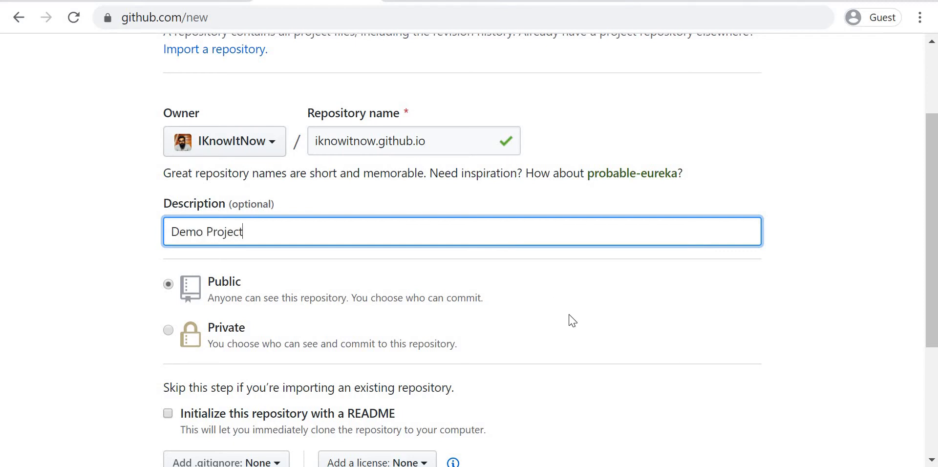
{"action": "scroll", "coordinate": [572, 320], "scroll_direction": "down", "scroll_amount": 4}
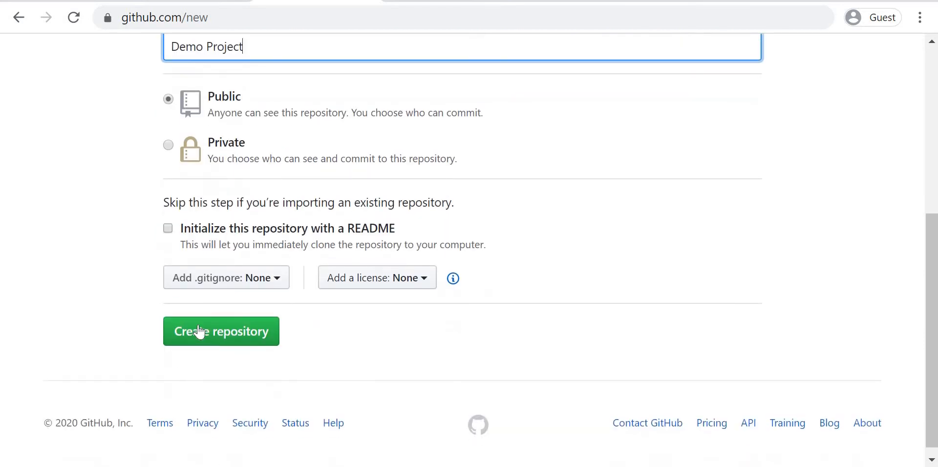
{"action": "left_click", "coordinate": [199, 332]}
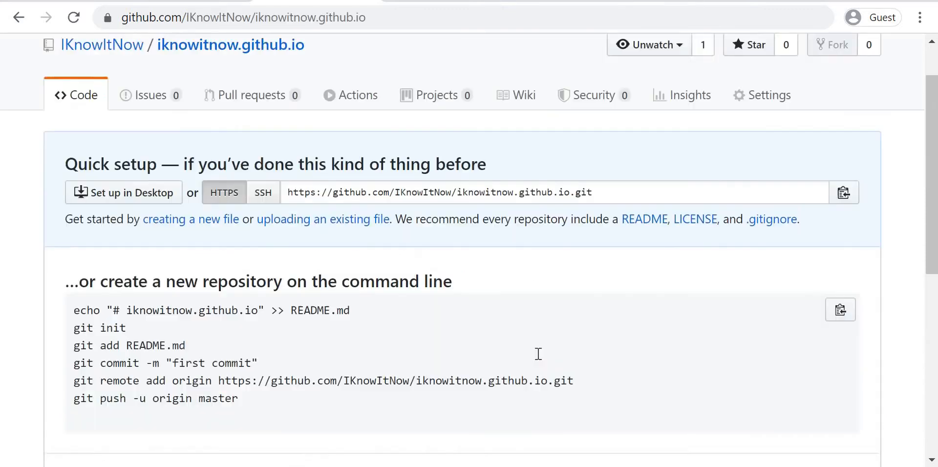
Step: Review the command-line setup instructions and copy the new repository's HTTPS URL
{"action": "scroll", "coordinate": [342, 381], "scroll_direction": "down", "scroll_amount": 1}
{"action": "left_click_drag", "start_coordinate": [243, 366], "coordinate": [150, 318]}
{"action": "scroll", "coordinate": [253, 338], "scroll_direction": "down", "scroll_amount": 1}
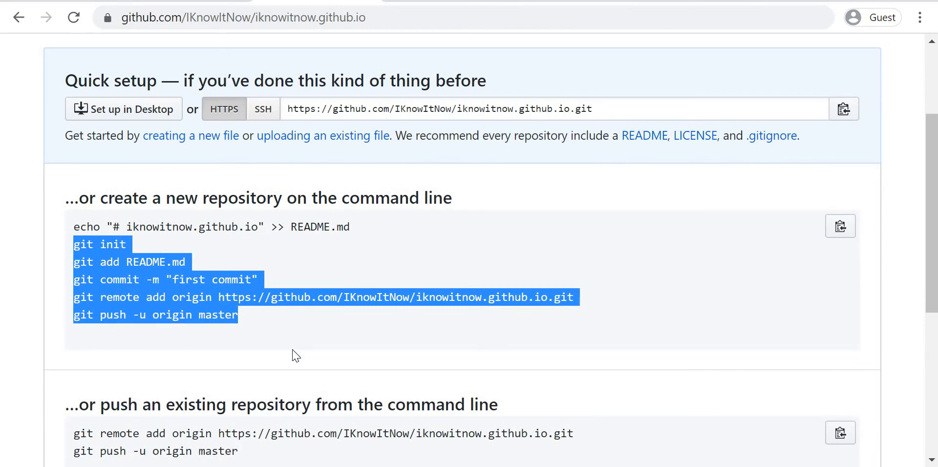
{"action": "scroll", "coordinate": [295, 355], "scroll_direction": "down", "scroll_amount": 1}
{"action": "scroll", "coordinate": [295, 355], "scroll_direction": "up", "scroll_amount": 2}
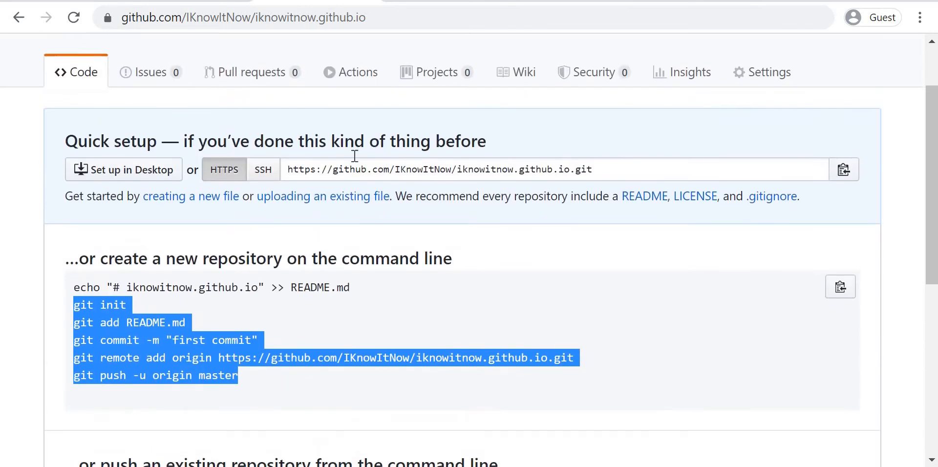
{"action": "left_click", "coordinate": [357, 180]}
{"action": "key", "text": "ctrl+c"}
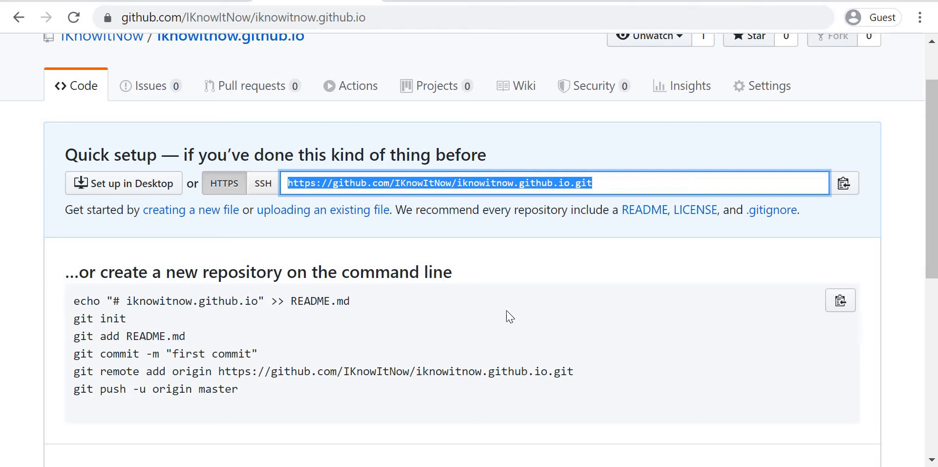
Step: Switch to IntelliJ IDEA and clone the copied Git repository URL into E:\workspace\iknowitnow.github.io
{"action": "mouse_move", "coordinate": [712, 466]}
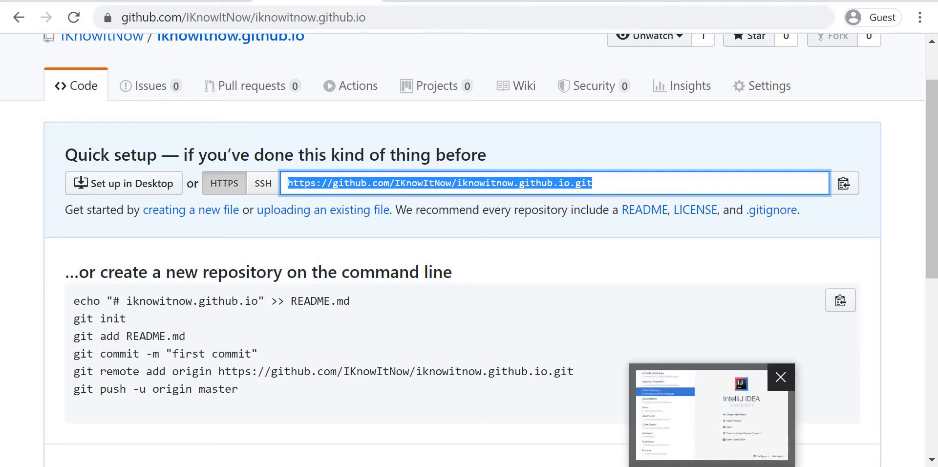
{"action": "left_click", "coordinate": [712, 424]}
{"action": "key", "text": "Up"}
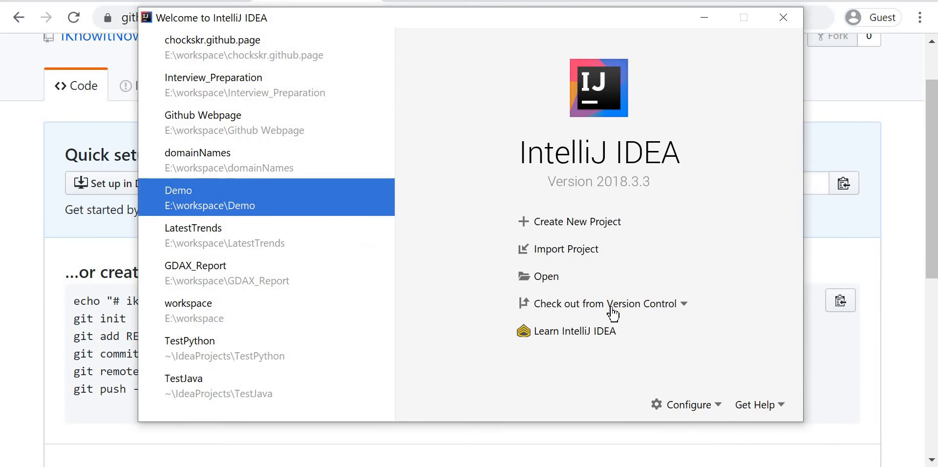
{"action": "left_click", "coordinate": [611, 309]}
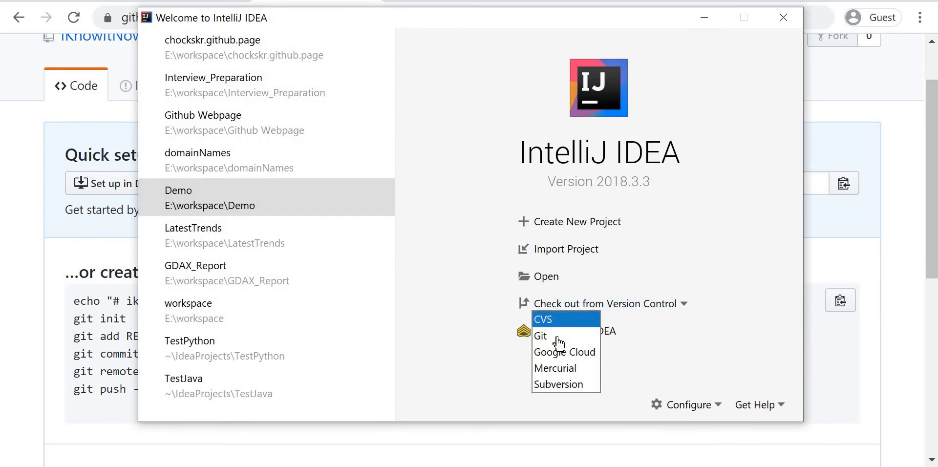
{"action": "left_click", "coordinate": [560, 337]}
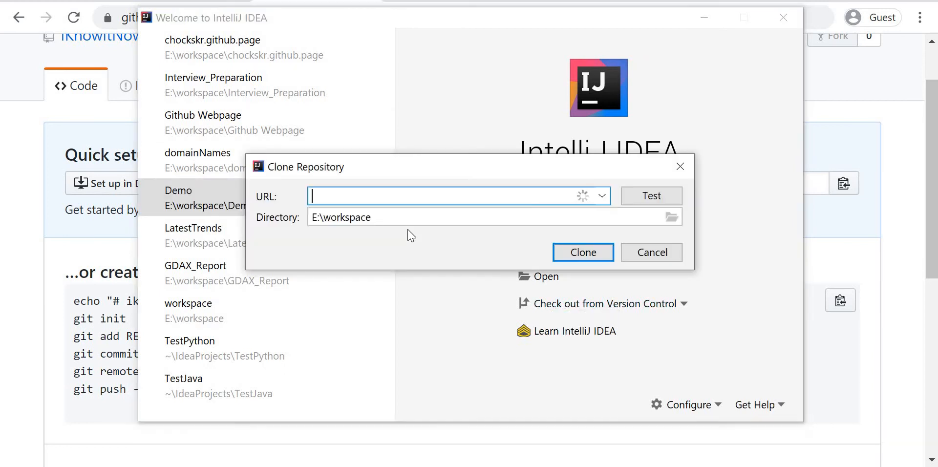
{"action": "key", "text": "ctrl+v"}
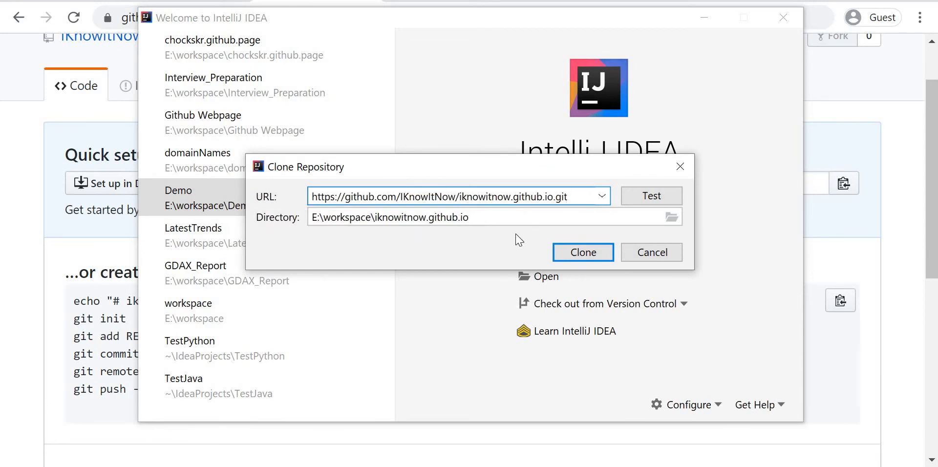
{"action": "left_click", "coordinate": [584, 253]}
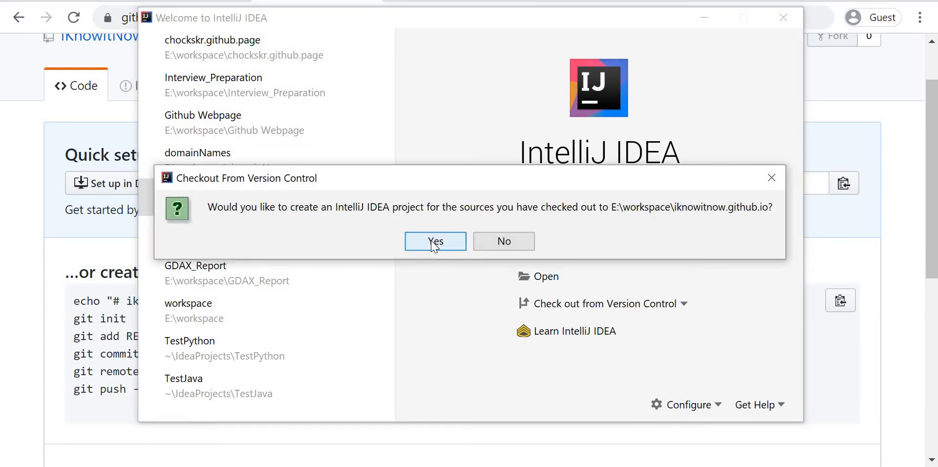
Step: Create an IntelliJ IDEA project from the checked-out existing sources, keeping the suggested name, location and content root
{"action": "left_click", "coordinate": [433, 242]}
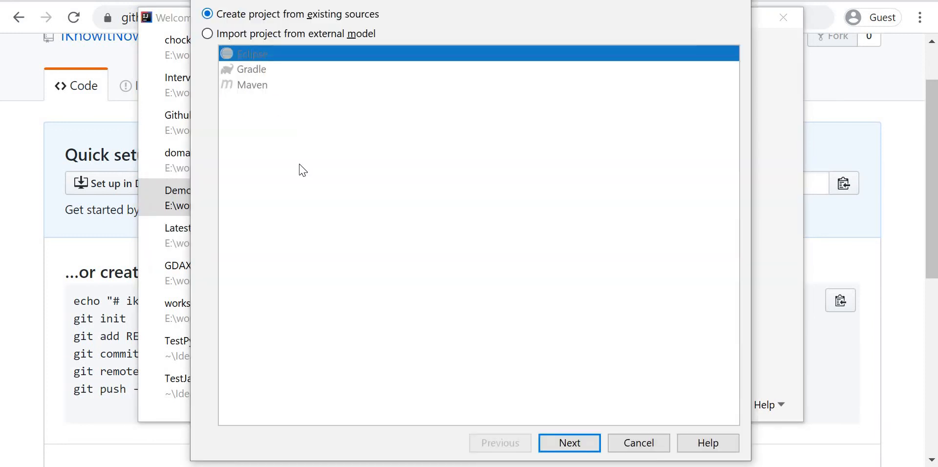
{"action": "left_click", "coordinate": [570, 443]}
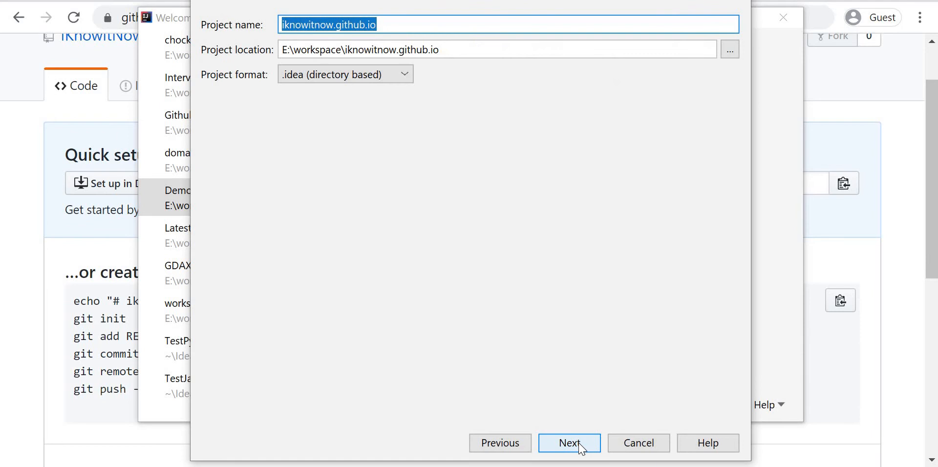
{"action": "left_click", "coordinate": [580, 446]}
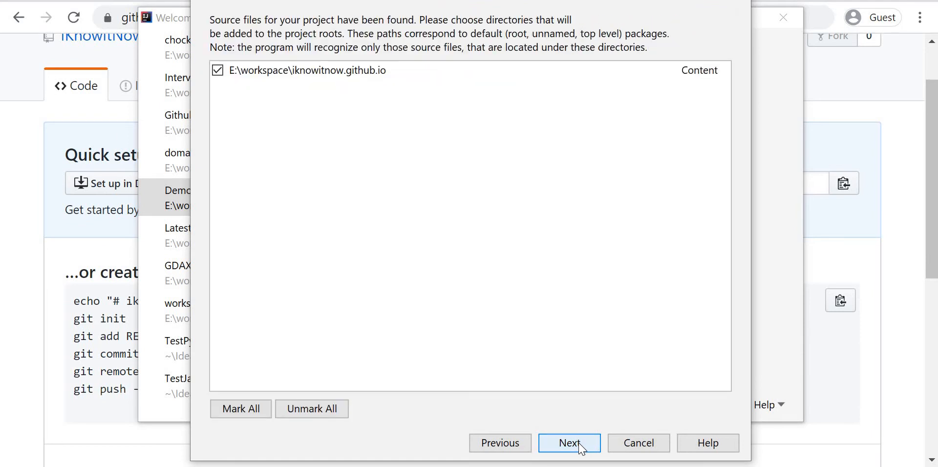
{"action": "left_click", "coordinate": [581, 448]}
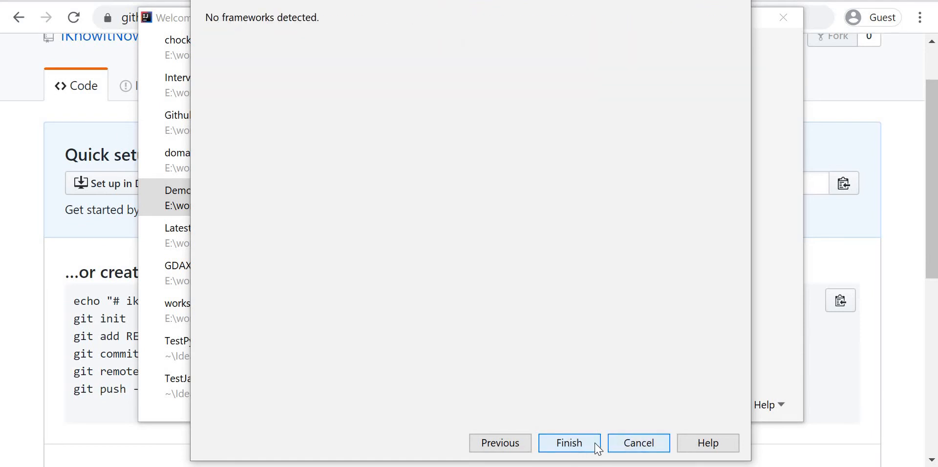
{"action": "left_click", "coordinate": [597, 448]}
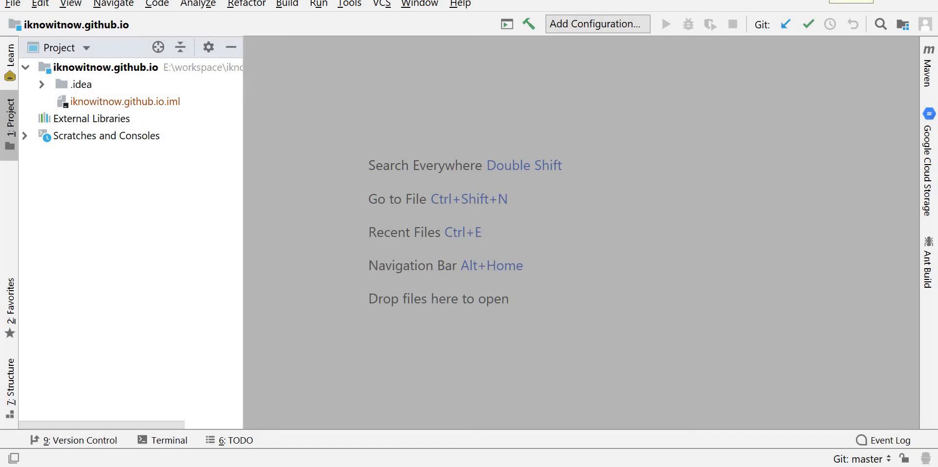
Step: Switch to the browser and open the Jekyll theme chooser from the repository's GitHub Pages settings
{"action": "left_click", "coordinate": [841, 0]}
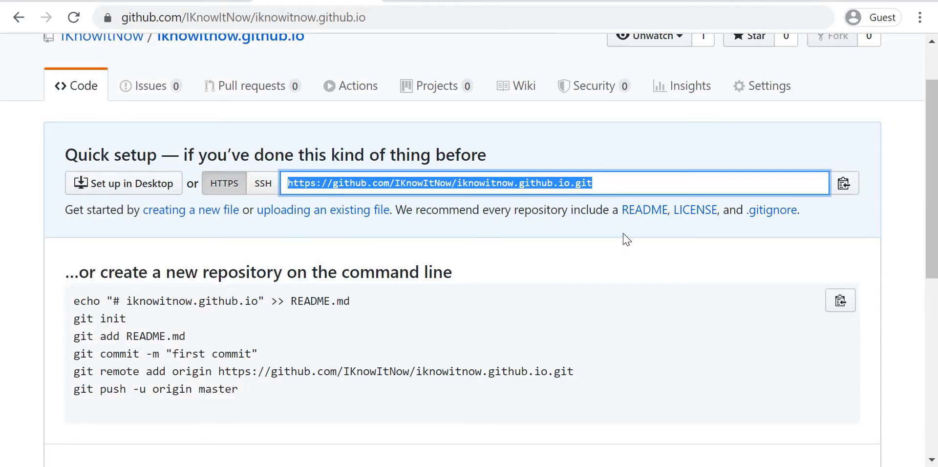
{"action": "left_click", "coordinate": [751, 90]}
{"action": "scroll", "coordinate": [431, 328], "scroll_direction": "down", "scroll_amount": 2}
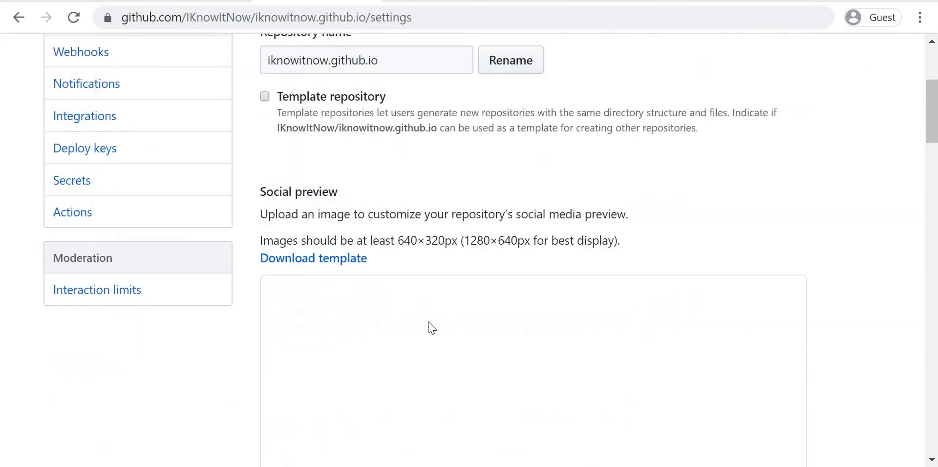
{"action": "scroll", "coordinate": [432, 327], "scroll_direction": "down", "scroll_amount": 15}
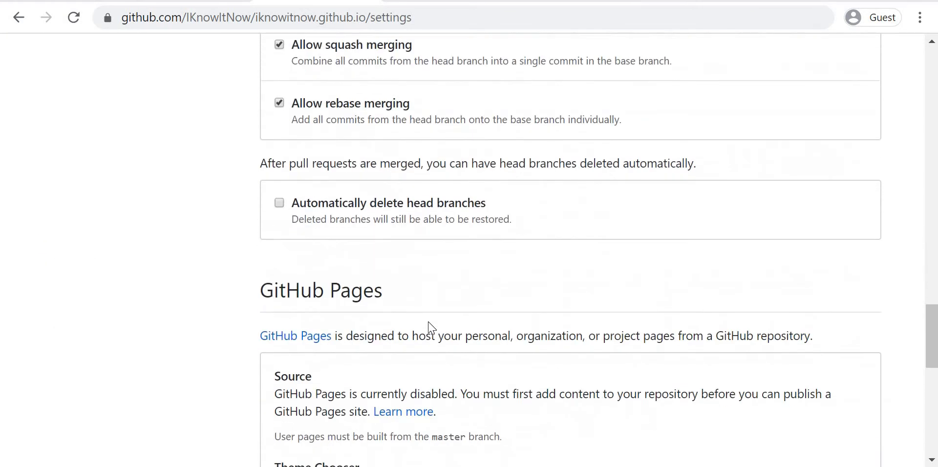
{"action": "scroll", "coordinate": [432, 328], "scroll_direction": "down", "scroll_amount": 6}
{"action": "scroll", "coordinate": [429, 325], "scroll_direction": "up", "scroll_amount": 2}
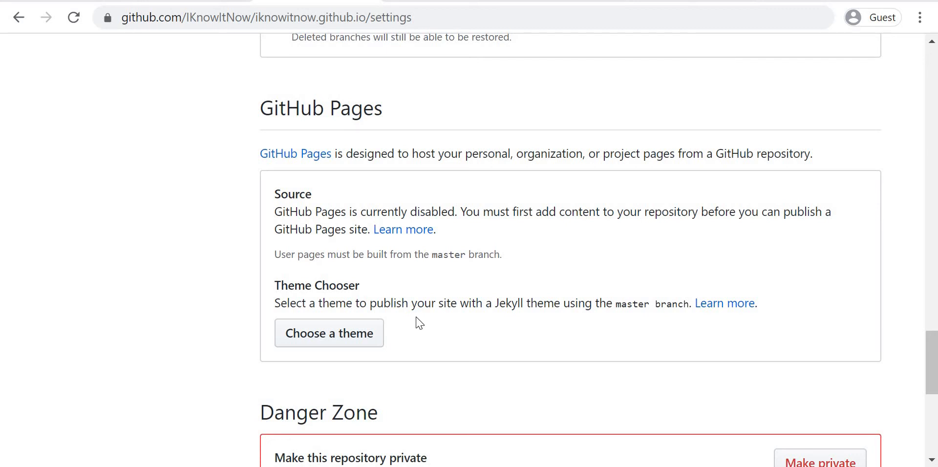
{"action": "scroll", "coordinate": [327, 304], "scroll_direction": "down", "scroll_amount": 1}
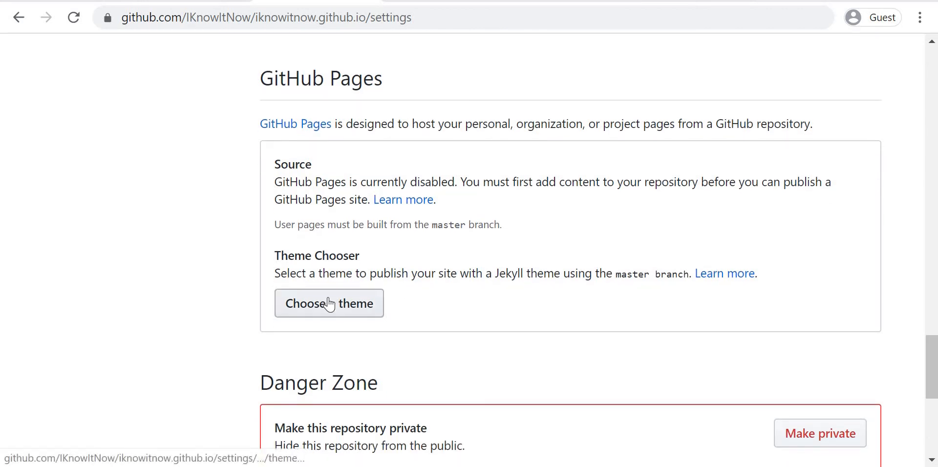
{"action": "left_click", "coordinate": [329, 303]}
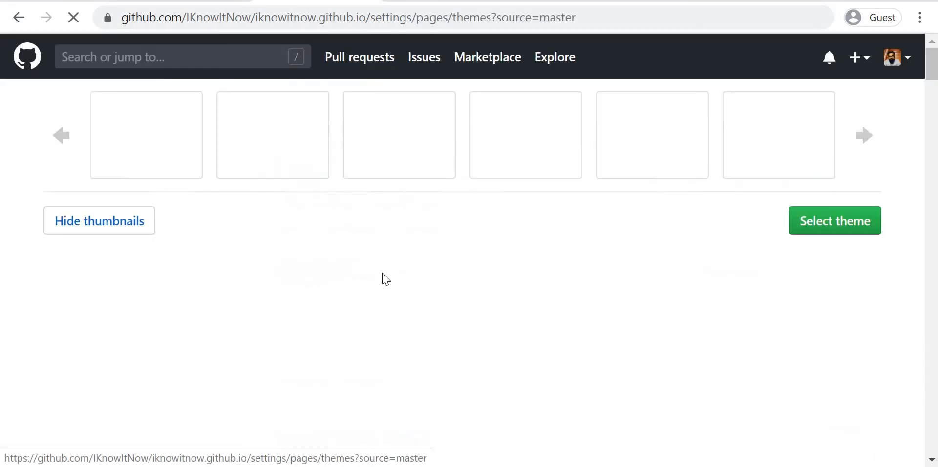
Step: Preview the Minimal theme and select it as the Jekyll theme for the GitHub Pages site
{"action": "scroll", "coordinate": [225, 210], "scroll_direction": "down", "scroll_amount": 2}
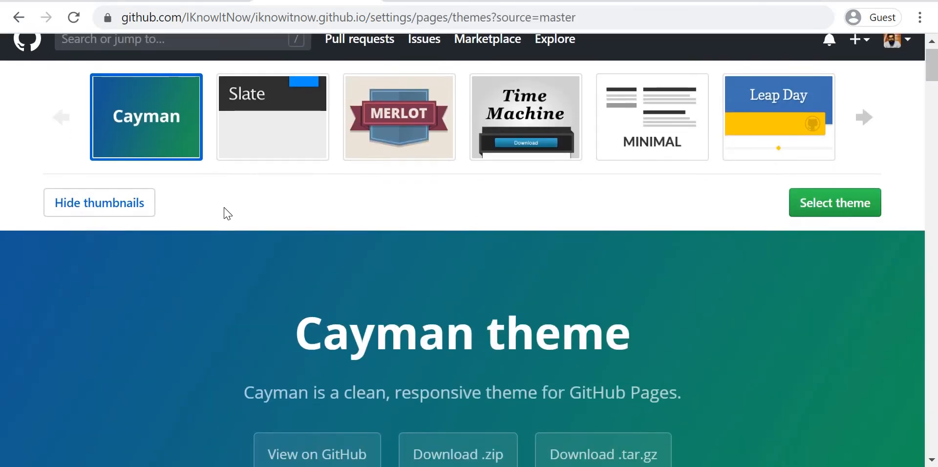
{"action": "scroll", "coordinate": [494, 175], "scroll_direction": "up", "scroll_amount": 2}
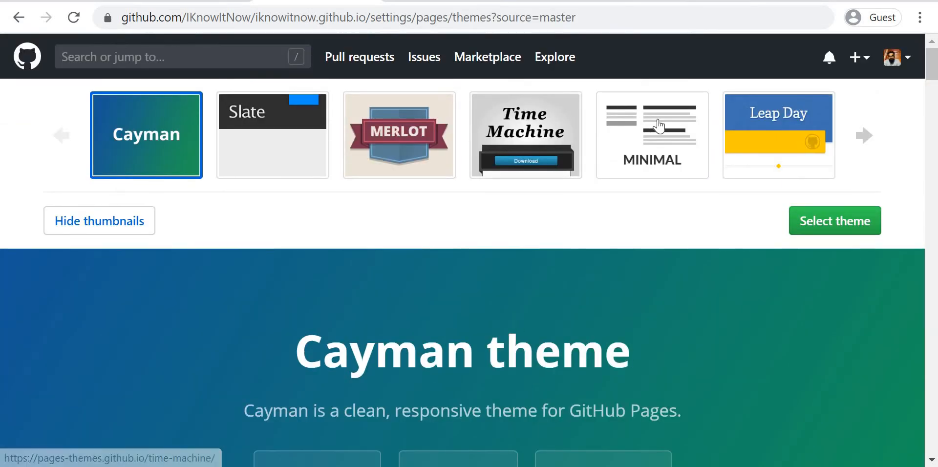
{"action": "left_click", "coordinate": [660, 126]}
{"action": "scroll", "coordinate": [647, 370], "scroll_direction": "down", "scroll_amount": 20}
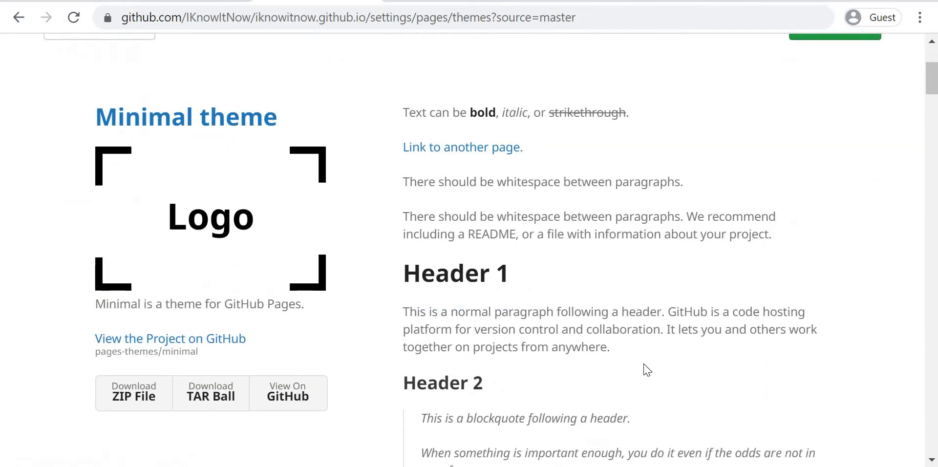
{"action": "scroll", "coordinate": [830, 253], "scroll_direction": "up", "scroll_amount": 20}
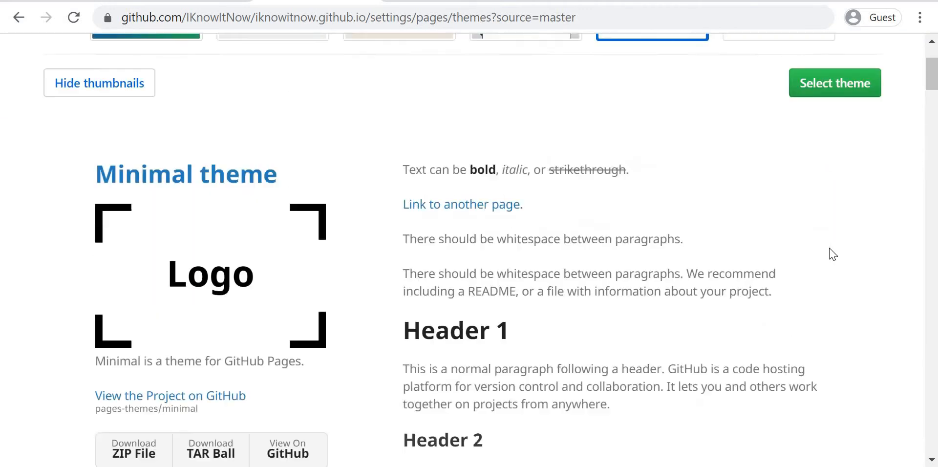
{"action": "left_click", "coordinate": [823, 227]}
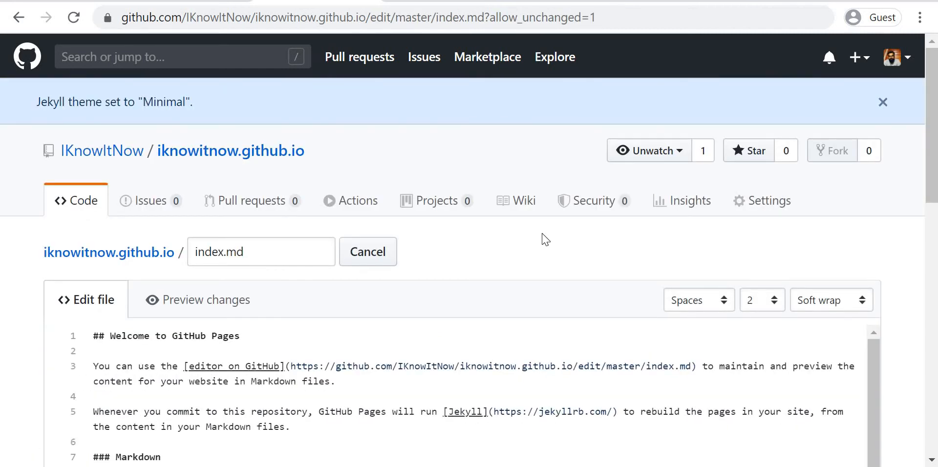
Step: Examine the generated Markdown content of index.md and the commit options below it
{"action": "scroll", "coordinate": [481, 219], "scroll_direction": "down", "scroll_amount": 1}
{"action": "scroll", "coordinate": [478, 210], "scroll_direction": "down", "scroll_amount": 2}
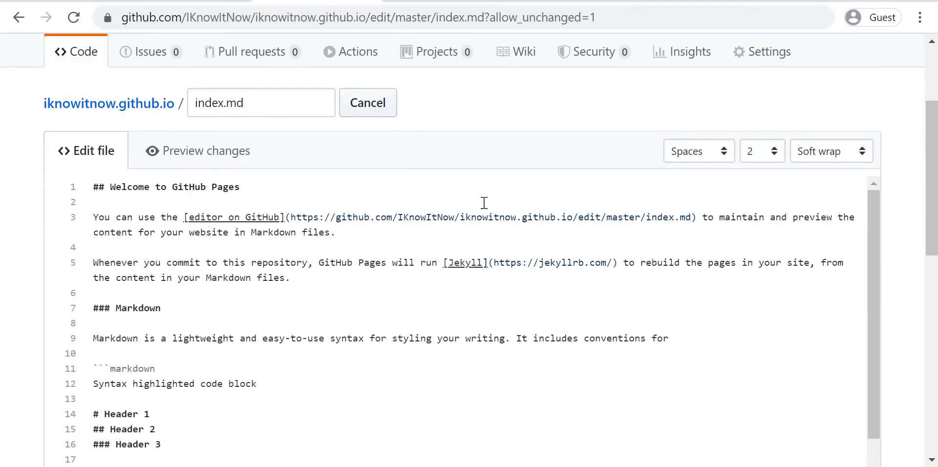
{"action": "scroll", "coordinate": [484, 203], "scroll_direction": "down", "scroll_amount": 2}
{"action": "scroll", "coordinate": [484, 203], "scroll_direction": "up", "scroll_amount": 1}
{"action": "scroll", "coordinate": [471, 83], "scroll_direction": "down", "scroll_amount": 10}
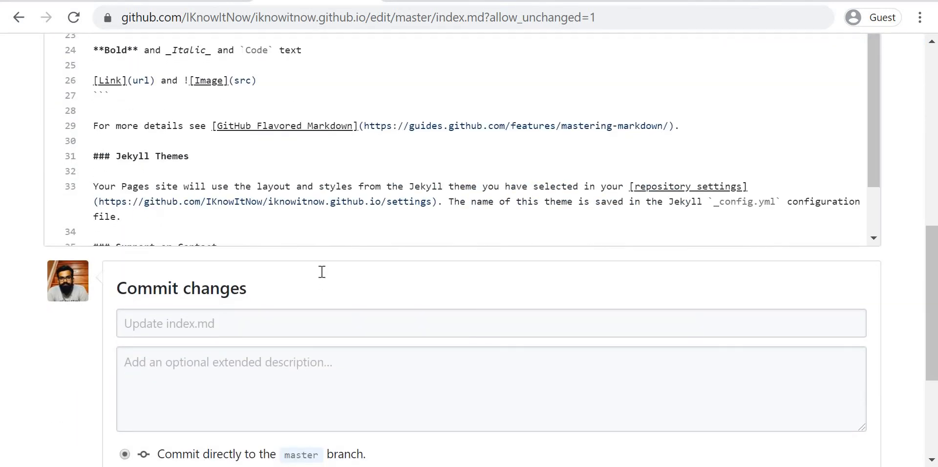
{"action": "scroll", "coordinate": [322, 274], "scroll_direction": "up", "scroll_amount": 3}
{"action": "scroll", "coordinate": [322, 272], "scroll_direction": "up", "scroll_amount": 4}
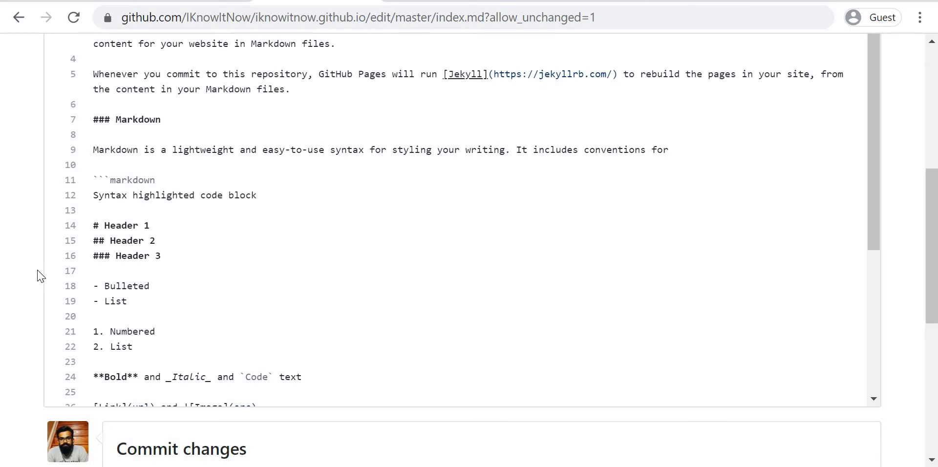
{"action": "scroll", "coordinate": [172, 257], "scroll_direction": "down", "scroll_amount": 5}
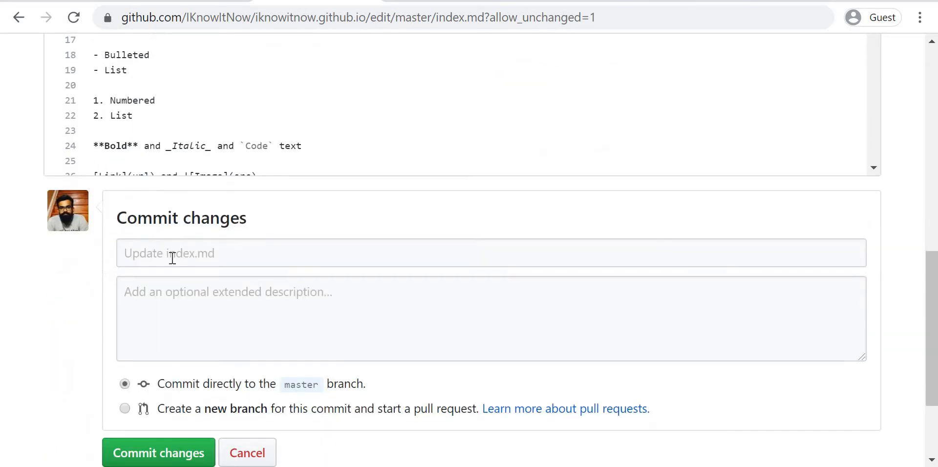
Step: Commit index.md directly to the master branch with a message about updating the file with generated content
{"action": "left_click", "coordinate": [173, 258]}
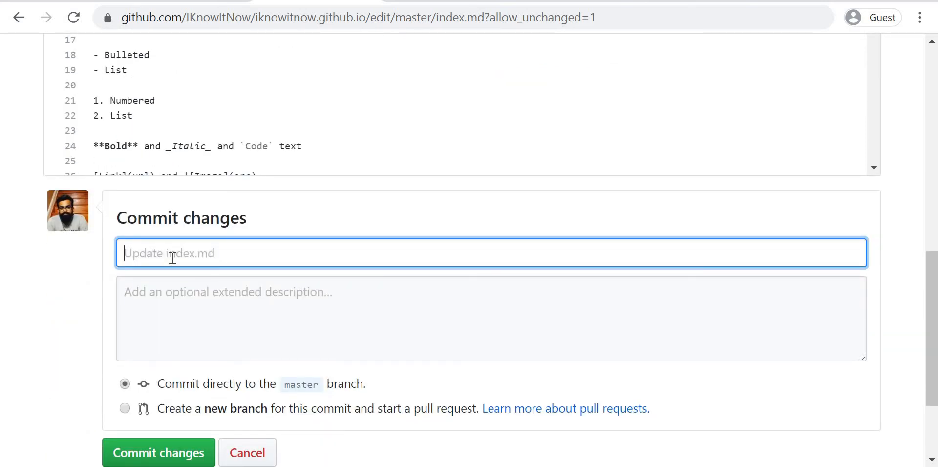
{"action": "type", "text": "Update the file wi"}
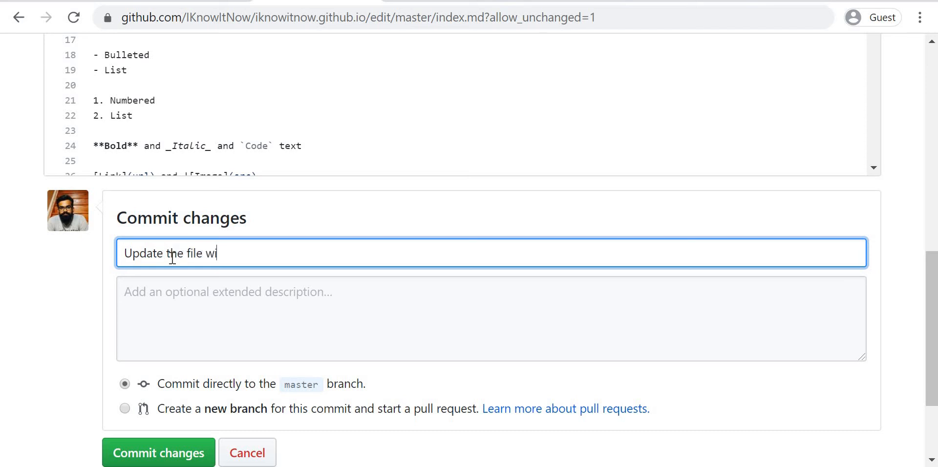
{"action": "type", "text": "th generated "}
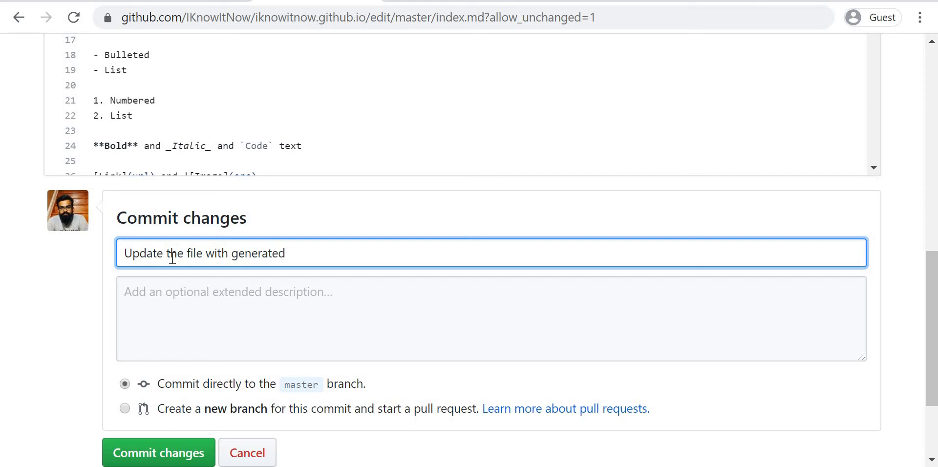
{"action": "type", "text": "contenct"}
{"action": "scroll", "coordinate": [184, 386], "scroll_direction": "down", "scroll_amount": 2}
{"action": "left_click", "coordinate": [179, 388]}
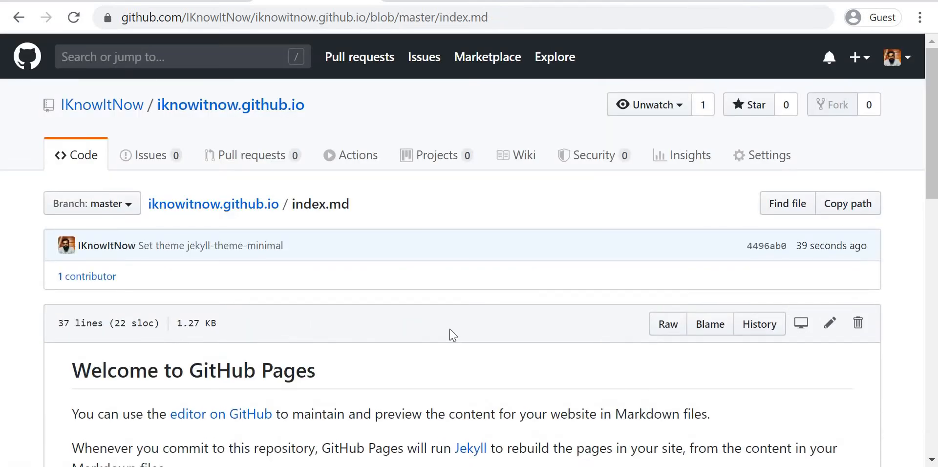
Step: Review the rendered index.md and find the GitHub Pages section in the repository settings
{"action": "scroll", "coordinate": [450, 331], "scroll_direction": "down", "scroll_amount": 3}
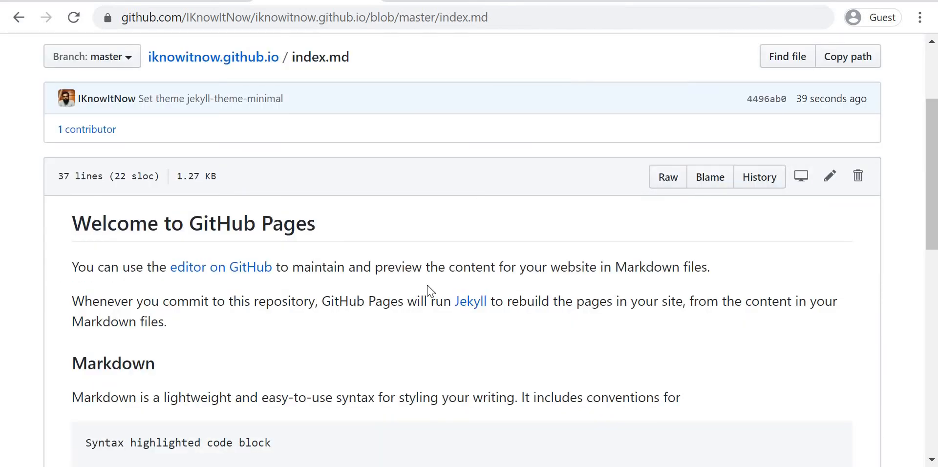
{"action": "scroll", "coordinate": [429, 290], "scroll_direction": "down", "scroll_amount": 12}
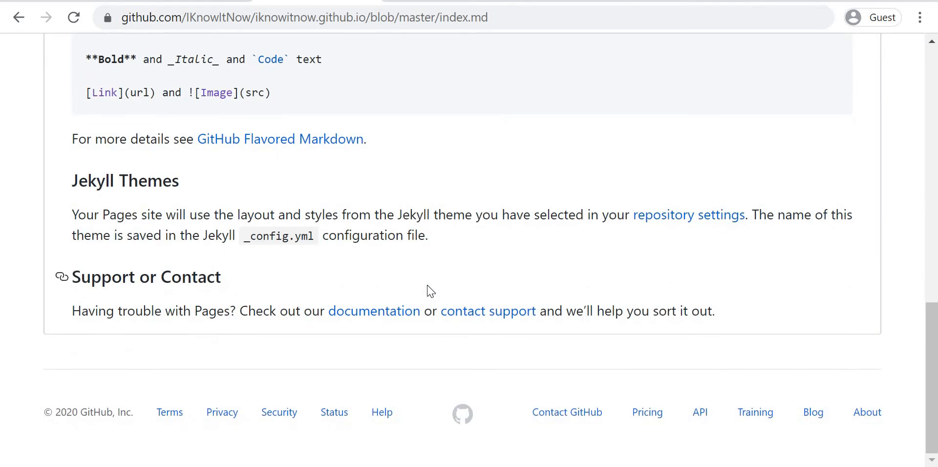
{"action": "scroll", "coordinate": [429, 290], "scroll_direction": "up", "scroll_amount": 15}
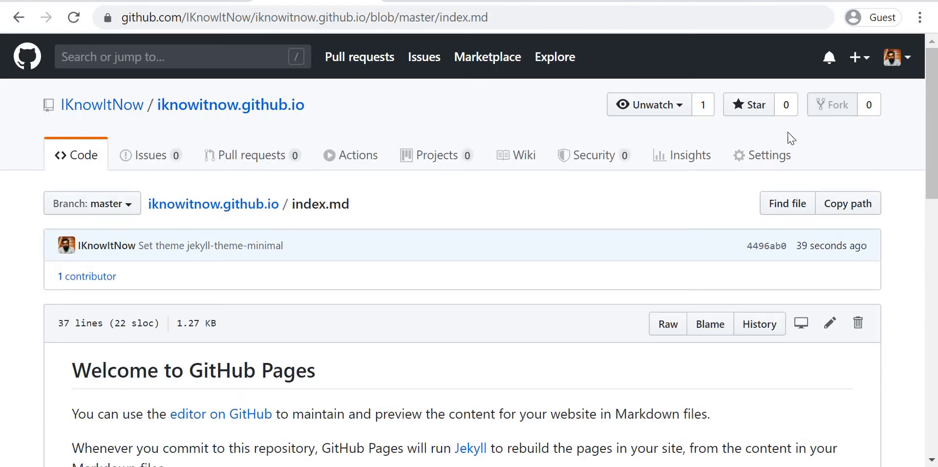
{"action": "left_click", "coordinate": [785, 158]}
{"action": "scroll", "coordinate": [590, 345], "scroll_direction": "down", "scroll_amount": 10}
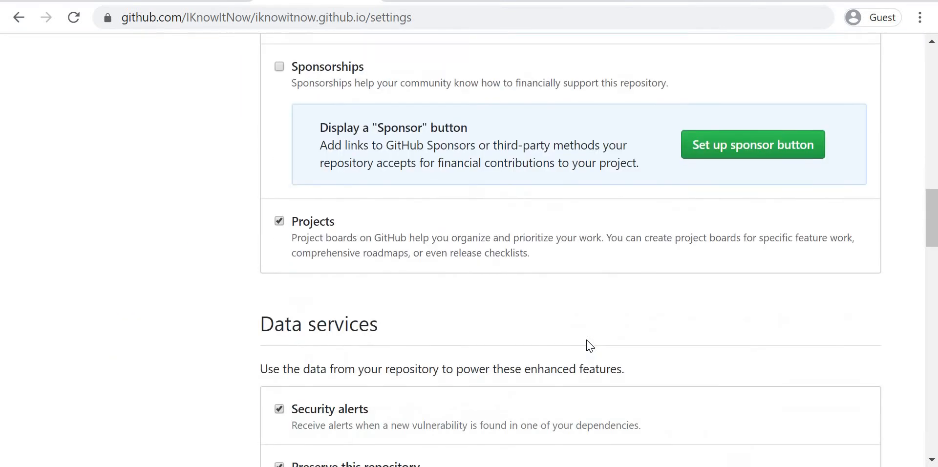
{"action": "scroll", "coordinate": [590, 345], "scroll_direction": "up", "scroll_amount": 4}
{"action": "scroll", "coordinate": [590, 345], "scroll_direction": "down", "scroll_amount": 8}
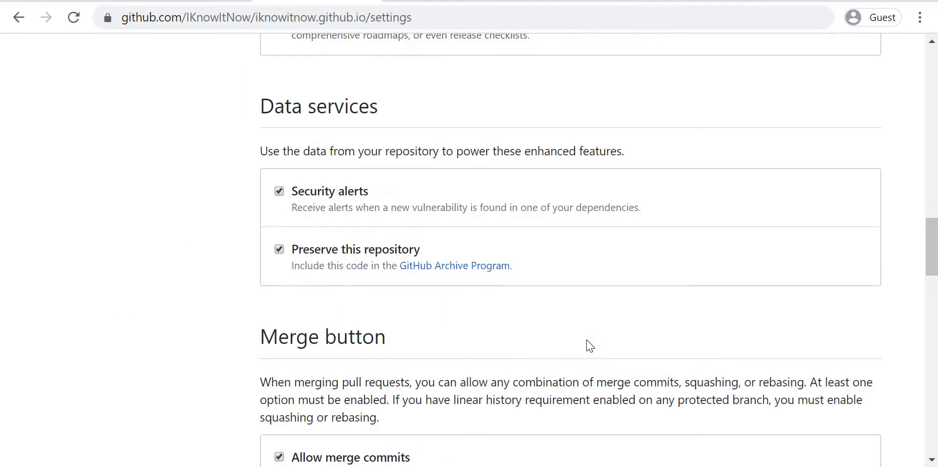
{"action": "scroll", "coordinate": [589, 345], "scroll_direction": "down", "scroll_amount": 12}
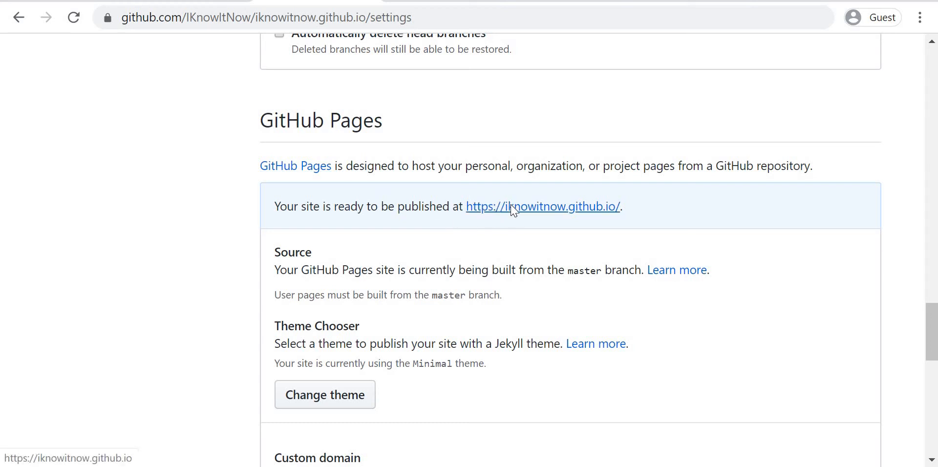
{"action": "right_click", "coordinate": [520, 215]}
{"action": "left_click", "coordinate": [522, 218]}
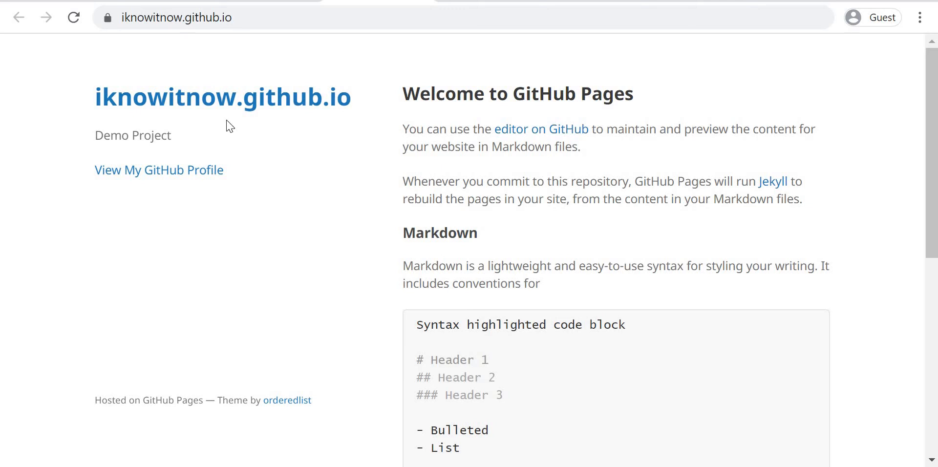
{"action": "scroll", "coordinate": [528, 277], "scroll_direction": "down", "scroll_amount": 8}
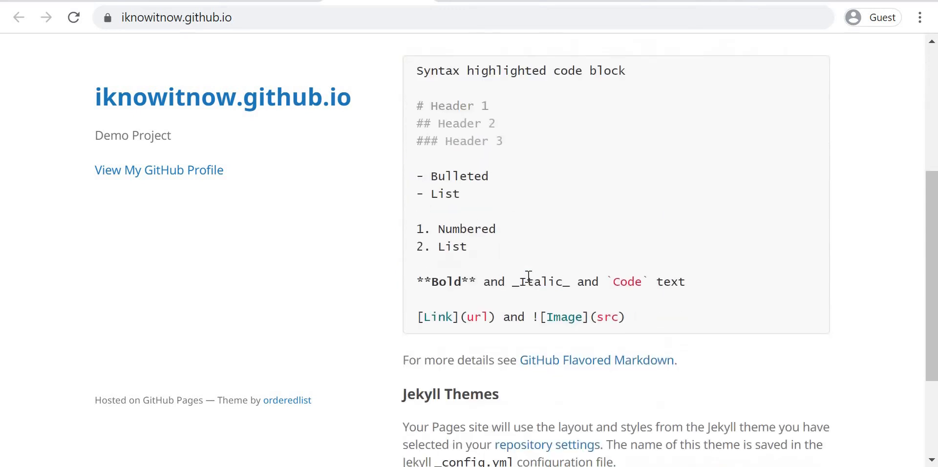
{"action": "scroll", "coordinate": [515, 279], "scroll_direction": "up", "scroll_amount": 8}
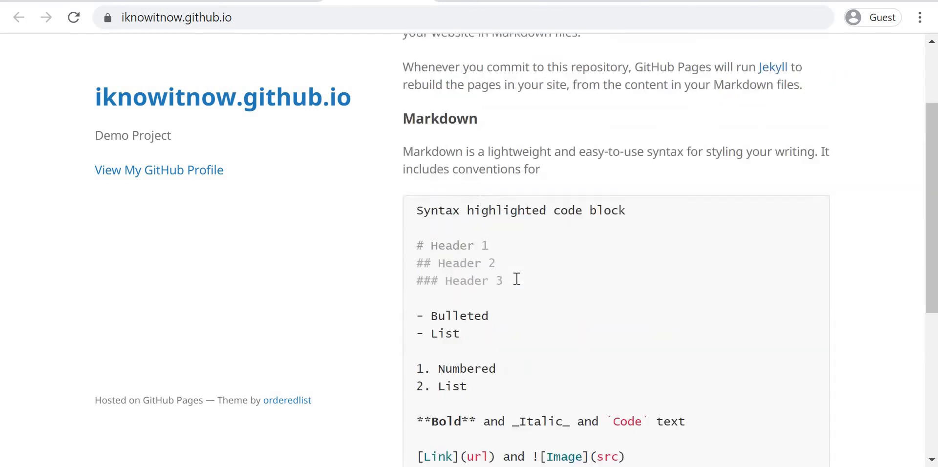
Step: Return to the repository settings and review the GitHub Pages theme, custom domain and HTTPS options
{"action": "left_click", "coordinate": [270, 1]}
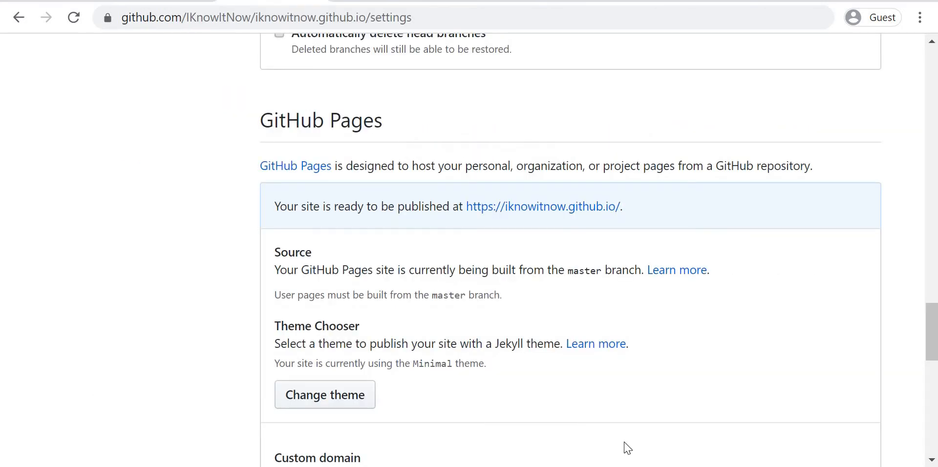
{"action": "scroll", "coordinate": [627, 370], "scroll_direction": "down", "scroll_amount": 3}
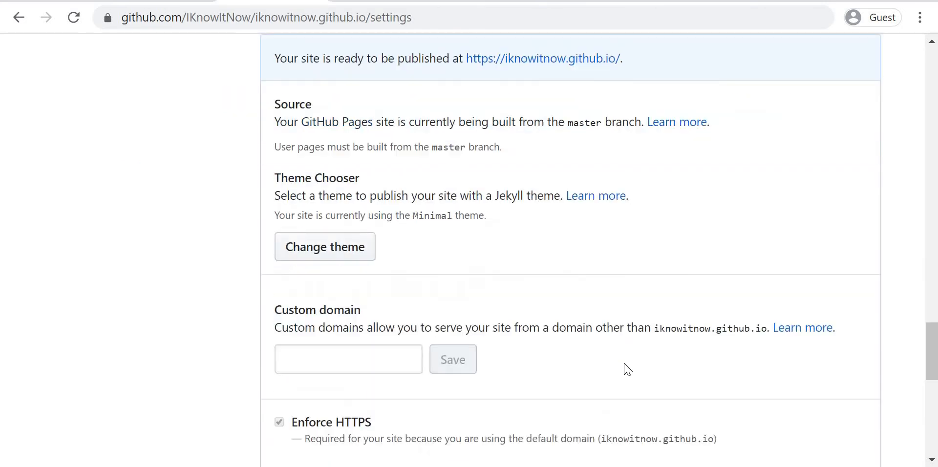
{"action": "scroll", "coordinate": [627, 369], "scroll_direction": "down", "scroll_amount": 1}
{"action": "scroll", "coordinate": [627, 370], "scroll_direction": "up", "scroll_amount": 20}
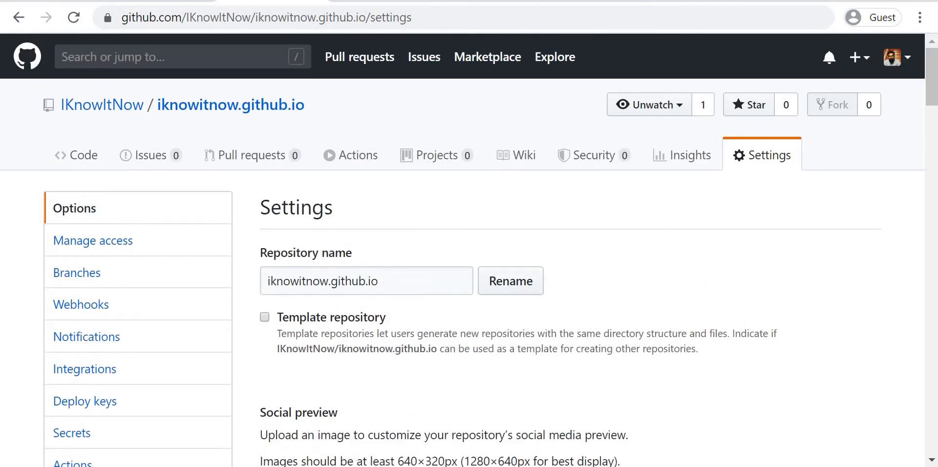
Step: Switch to IntelliJ IDEA, create a file named index.html in the iknowitnow.github.io project root and add it to Git
{"action": "key", "text": "alt+Tab"}
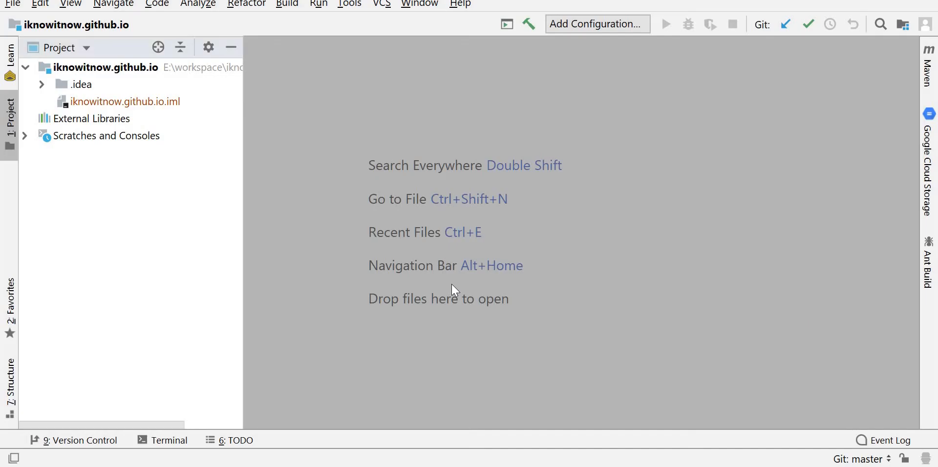
{"action": "left_click", "coordinate": [69, 87]}
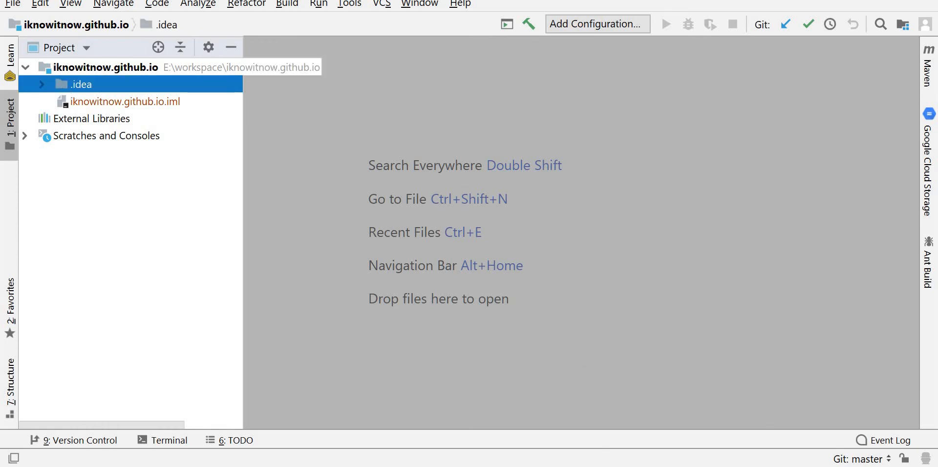
{"action": "left_click", "coordinate": [70, 77]}
{"action": "right_click", "coordinate": [67, 74]}
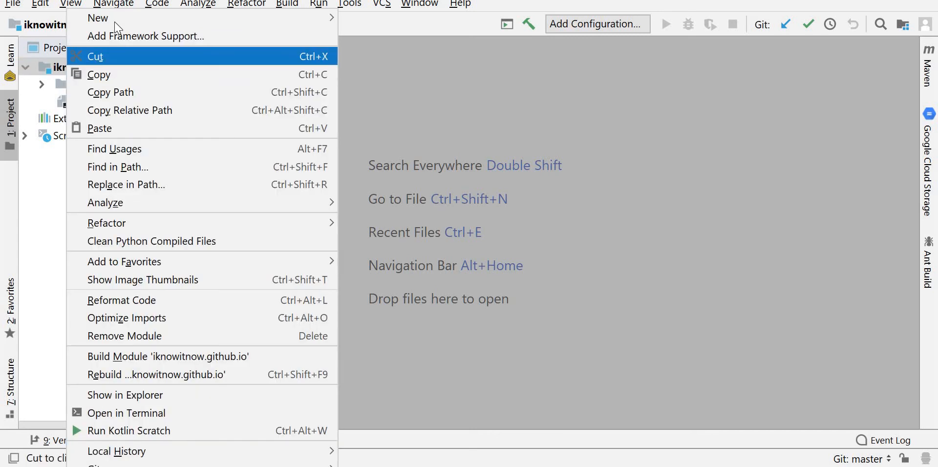
{"action": "mouse_move", "coordinate": [293, 17]}
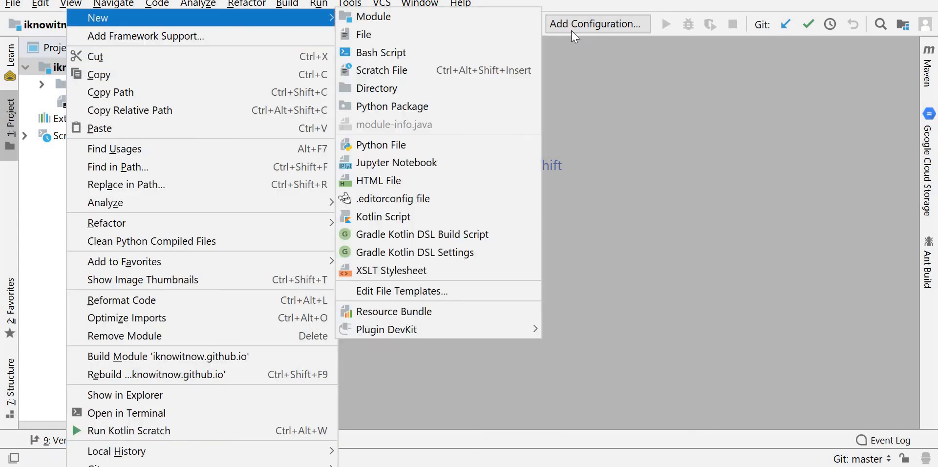
{"action": "left_click", "coordinate": [441, 38]}
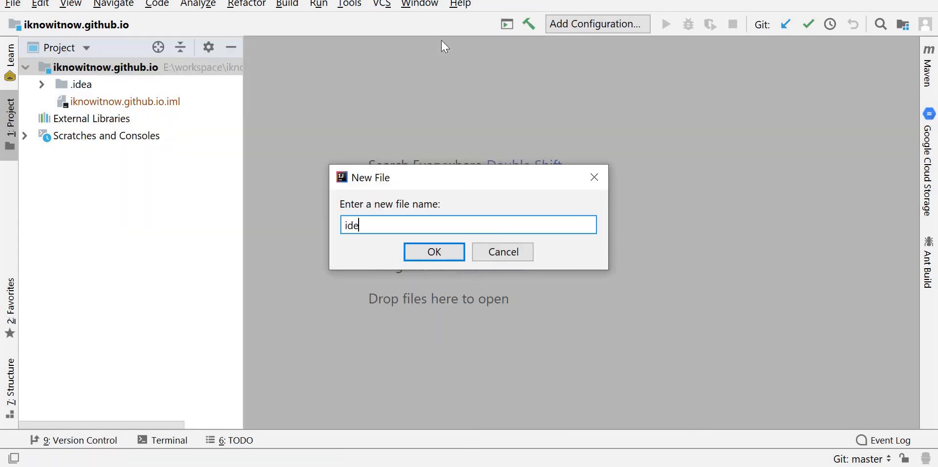
{"action": "type", "text": "index.html"}
{"action": "key", "text": "Return"}
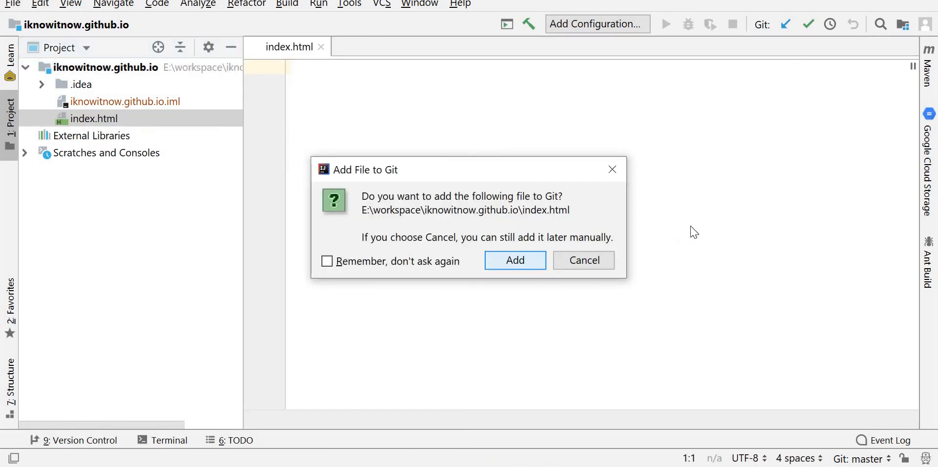
{"action": "left_click", "coordinate": [524, 264]}
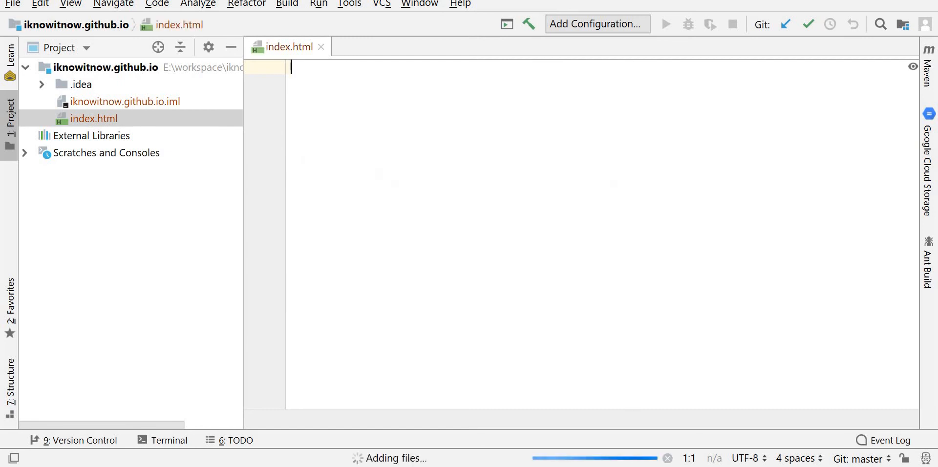
Step: Fill index.html with the Hello World page and embedded YouTube video, and commit it with the message "Adding index.html file"
{"action": "left_click", "coordinate": [593, 370]}
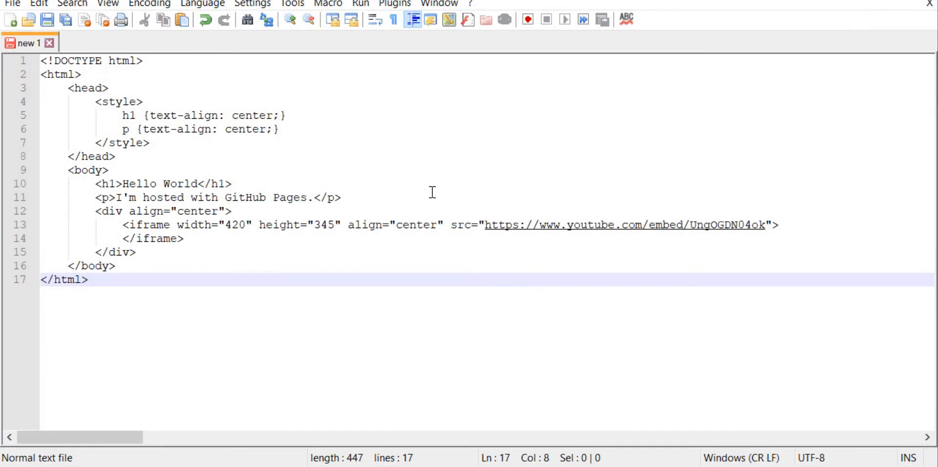
{"action": "key", "text": "ctrl+a"}
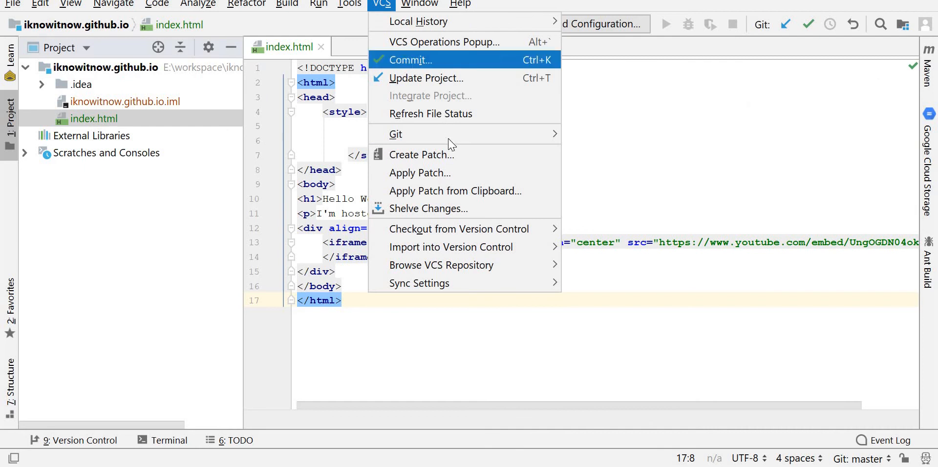
{"action": "mouse_move", "coordinate": [454, 134]}
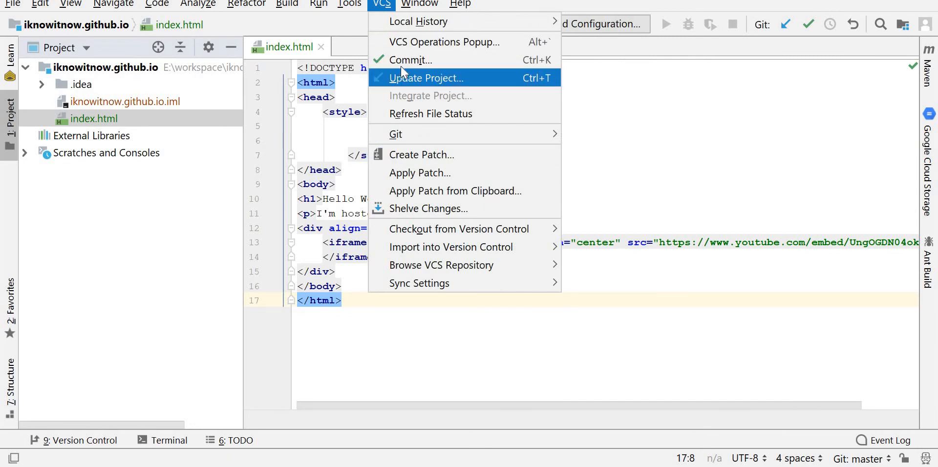
{"action": "left_click", "coordinate": [401, 63]}
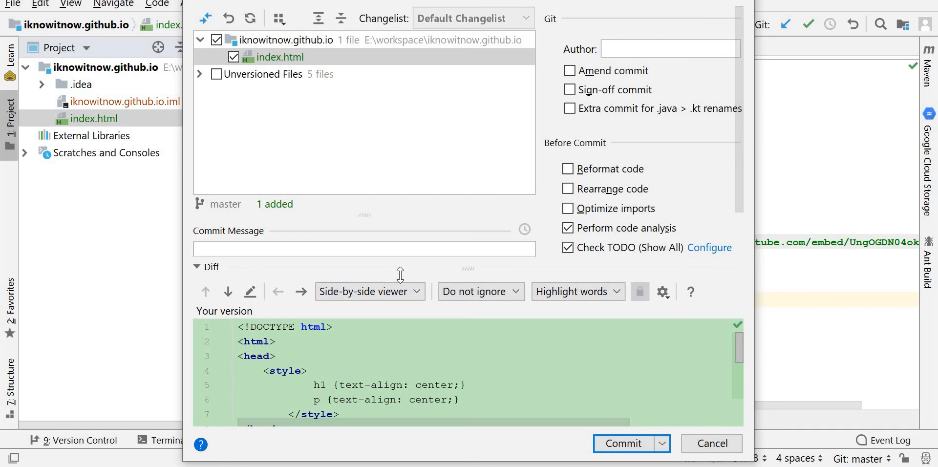
{"action": "type", "text": "Adding index.ht"}
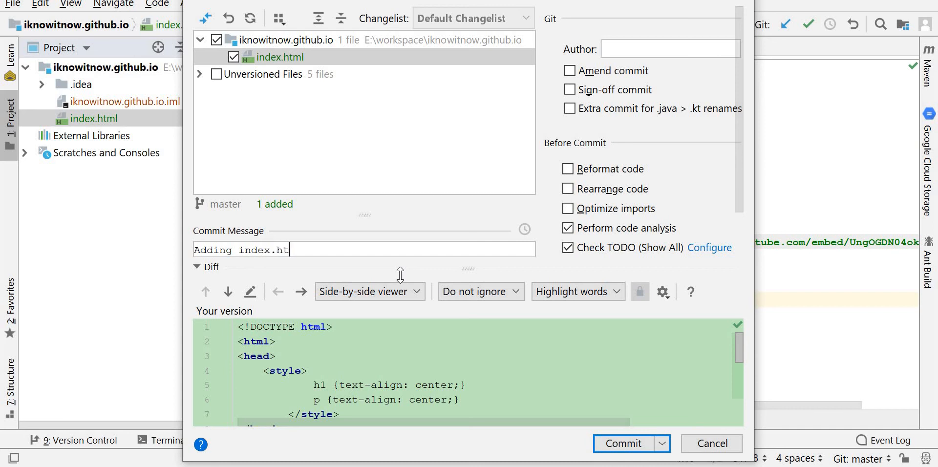
{"action": "type", "text": "ml file"}
{"action": "left_click", "coordinate": [626, 450]}
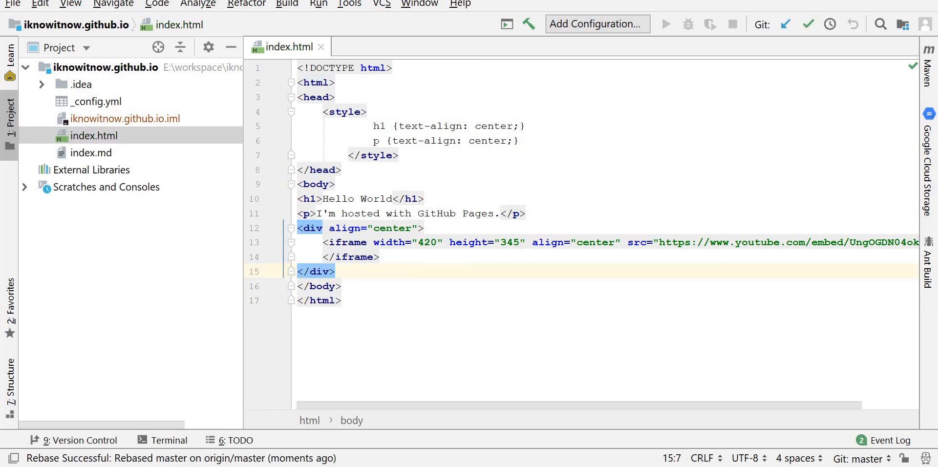
Step: Push the index.html commit from the local master branch to origin master
{"action": "left_click", "coordinate": [382, 4]}
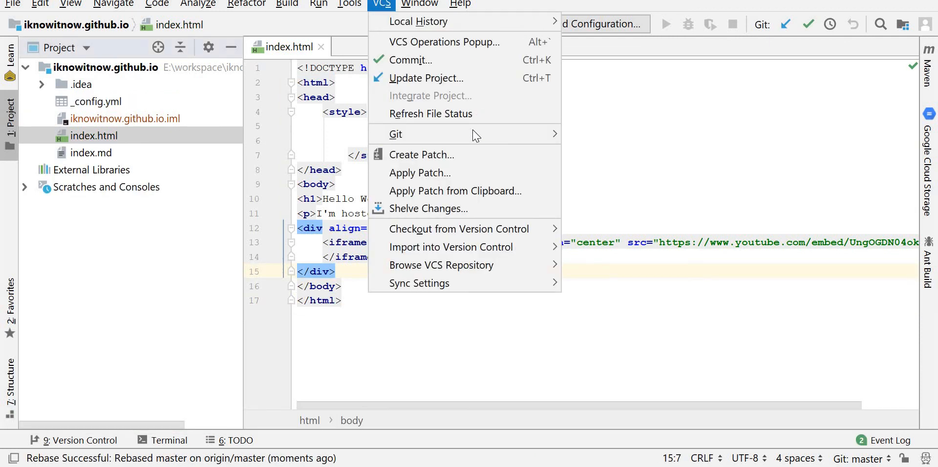
{"action": "mouse_move", "coordinate": [518, 134]}
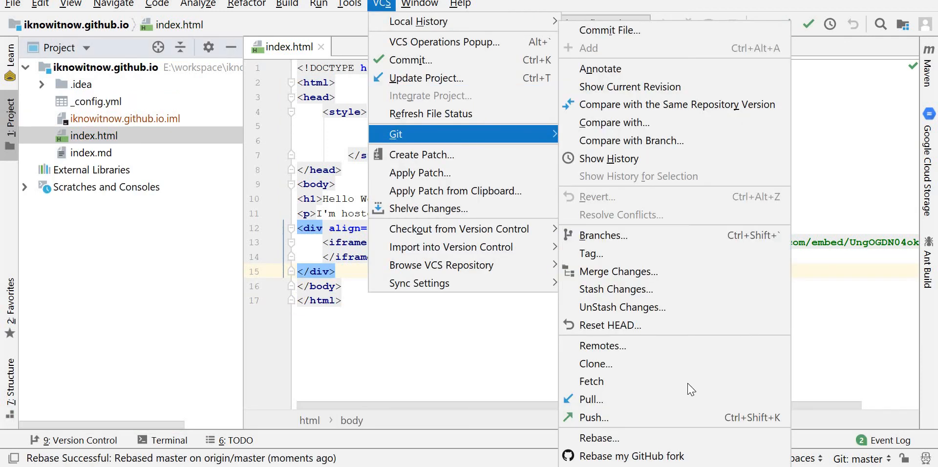
{"action": "left_click", "coordinate": [679, 420]}
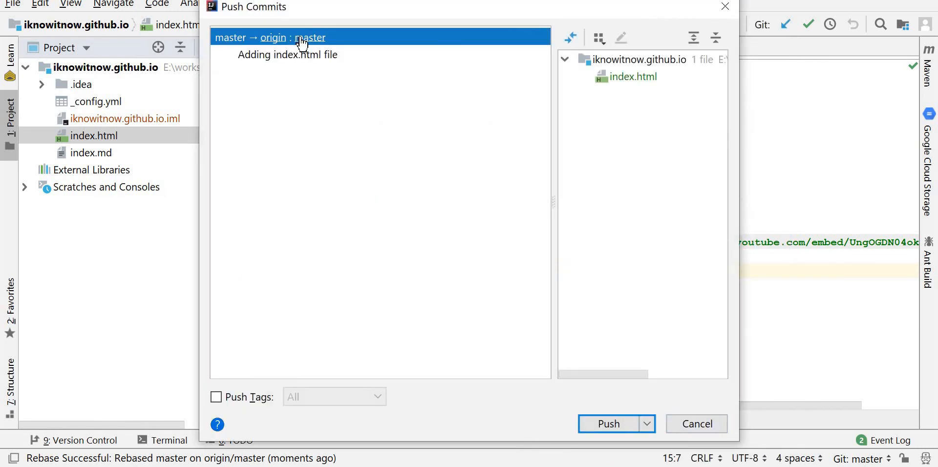
{"action": "left_click", "coordinate": [614, 429]}
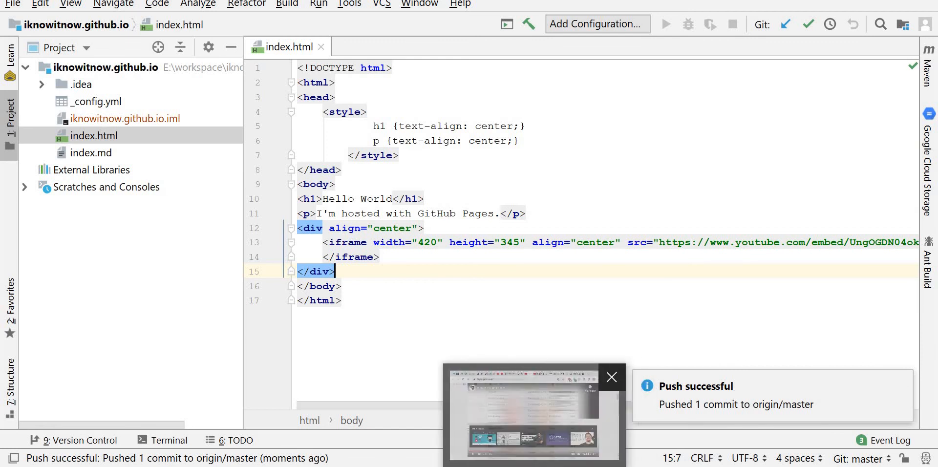
Step: Switch to the browser and open the iknowitnow.github.io repository's main page to review its file list
{"action": "left_click", "coordinate": [518, 466]}
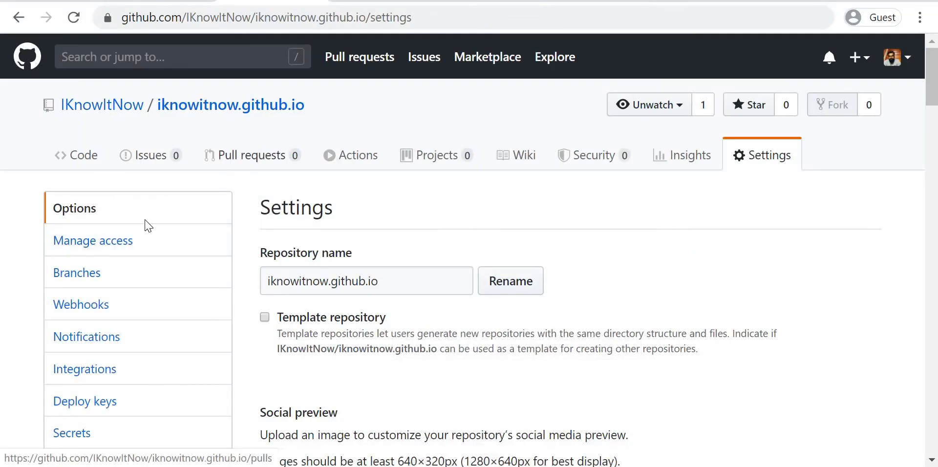
{"action": "left_click", "coordinate": [182, 114]}
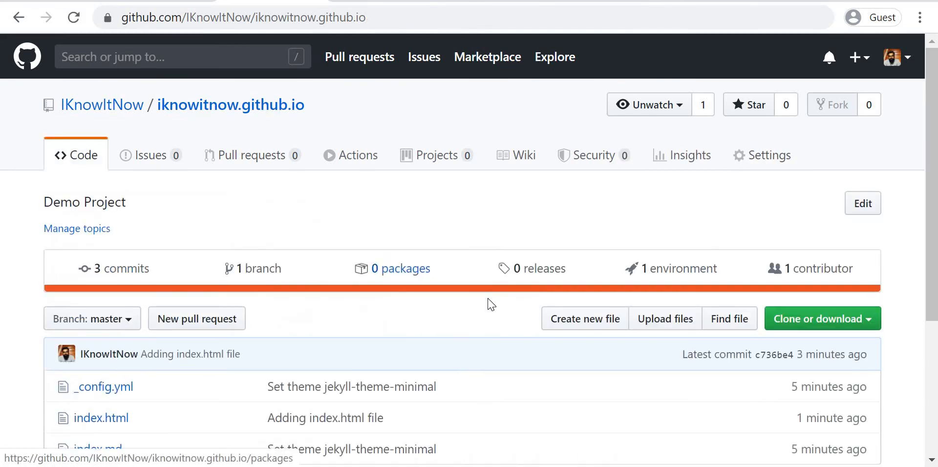
{"action": "scroll", "coordinate": [160, 362], "scroll_direction": "down", "scroll_amount": 2}
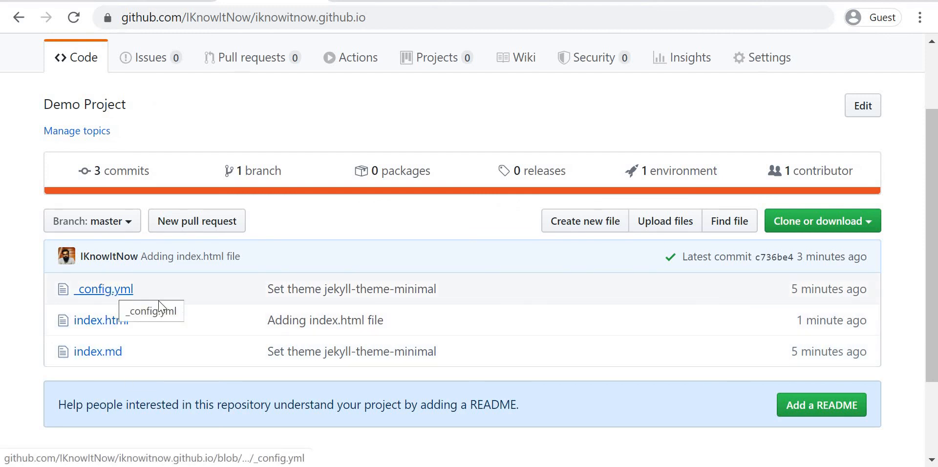
{"action": "scroll", "coordinate": [108, 264], "scroll_direction": "down", "scroll_amount": 1}
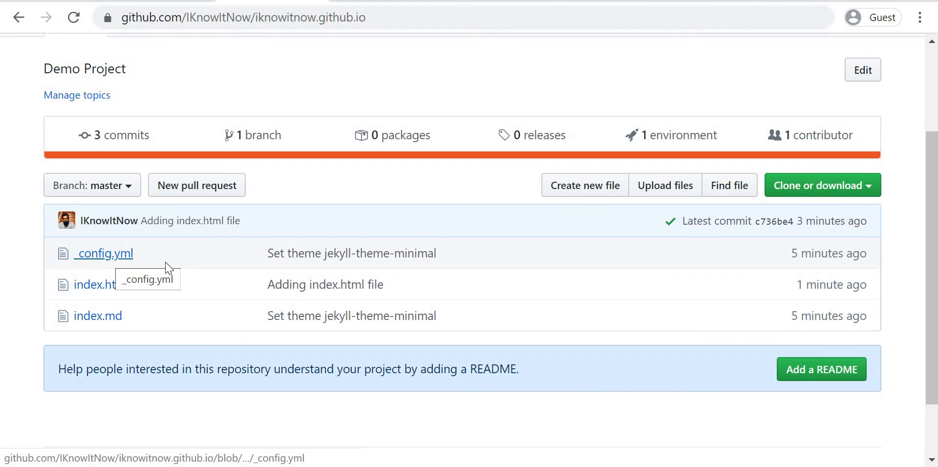
Step: Delete _config.yml from the repository, committing directly to the master branch with the message "Delete config.yml file"
{"action": "left_click", "coordinate": [121, 260]}
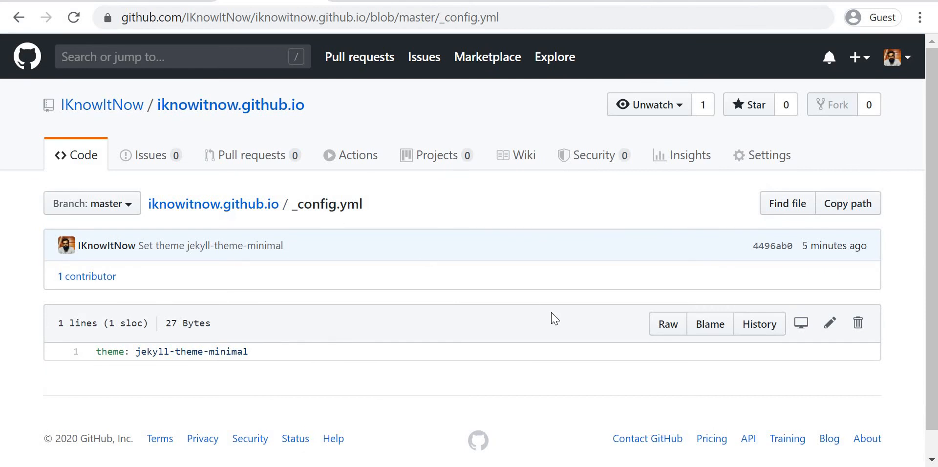
{"action": "scroll", "coordinate": [858, 304], "scroll_direction": "down", "scroll_amount": 1}
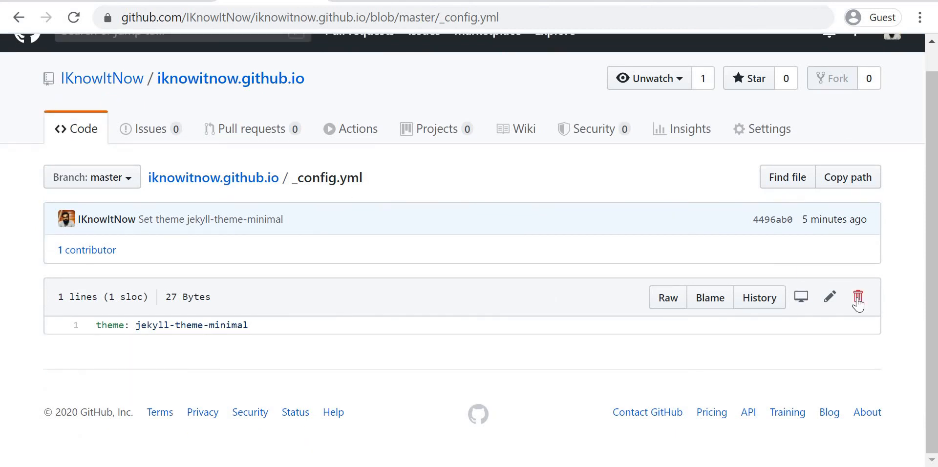
{"action": "left_click", "coordinate": [858, 303]}
{"action": "scroll", "coordinate": [289, 296], "scroll_direction": "down", "scroll_amount": 1}
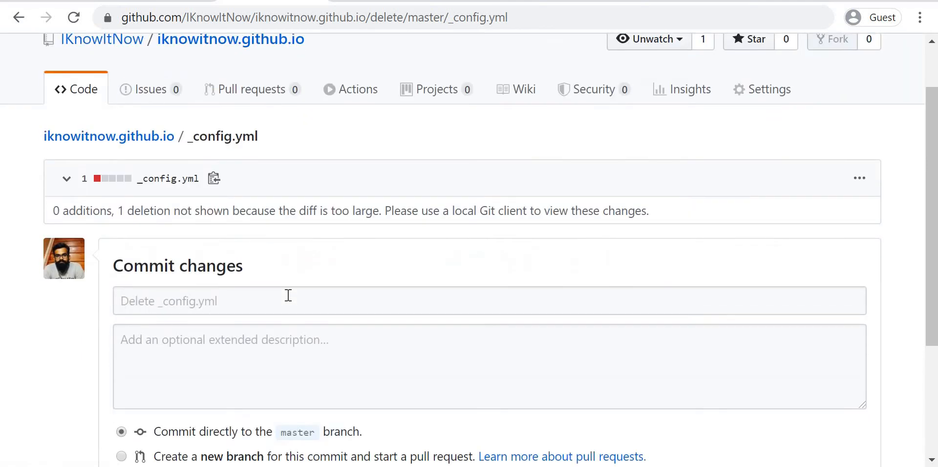
{"action": "left_click", "coordinate": [289, 295]}
{"action": "type", "text": "Delete"}
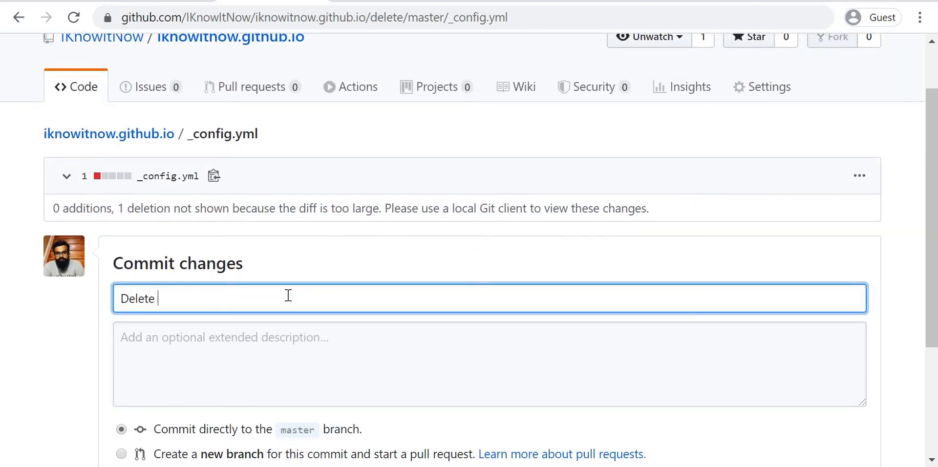
{"action": "type", "text": " config.yml file"}
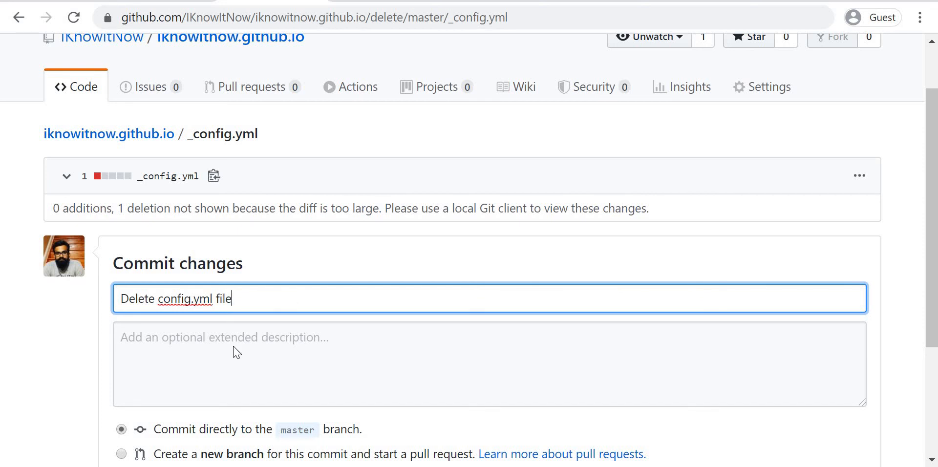
{"action": "scroll", "coordinate": [234, 348], "scroll_direction": "down", "scroll_amount": 2}
{"action": "left_click", "coordinate": [164, 372]}
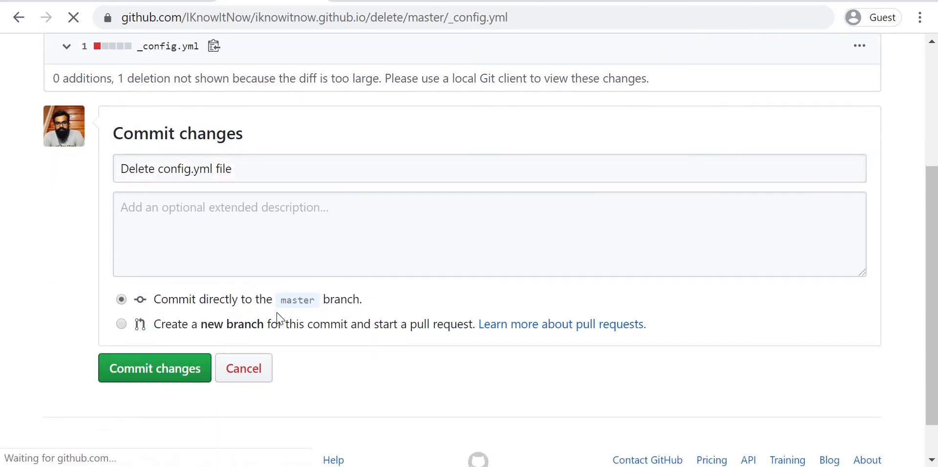
{"action": "scroll", "coordinate": [280, 319], "scroll_direction": "down", "scroll_amount": 3}
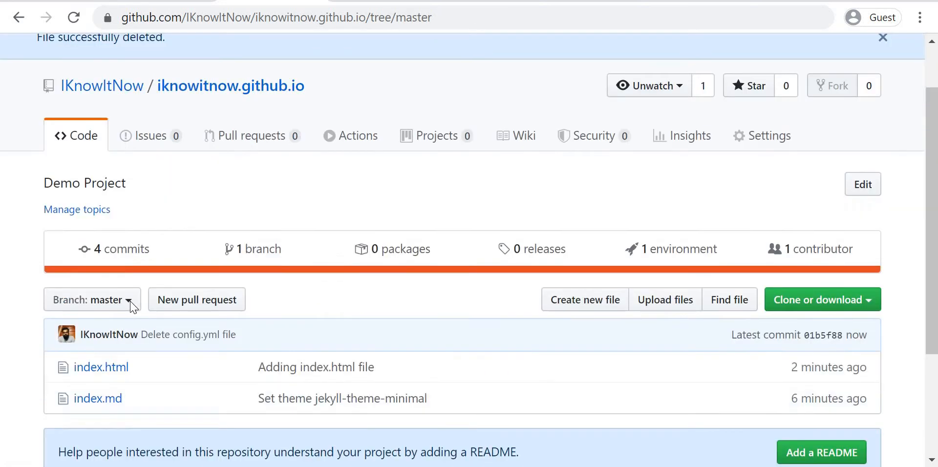
Step: Delete index.md from the repository, committing directly to the master branch with the message "Delete index.md file"
{"action": "scroll", "coordinate": [112, 293], "scroll_direction": "up", "scroll_amount": 1}
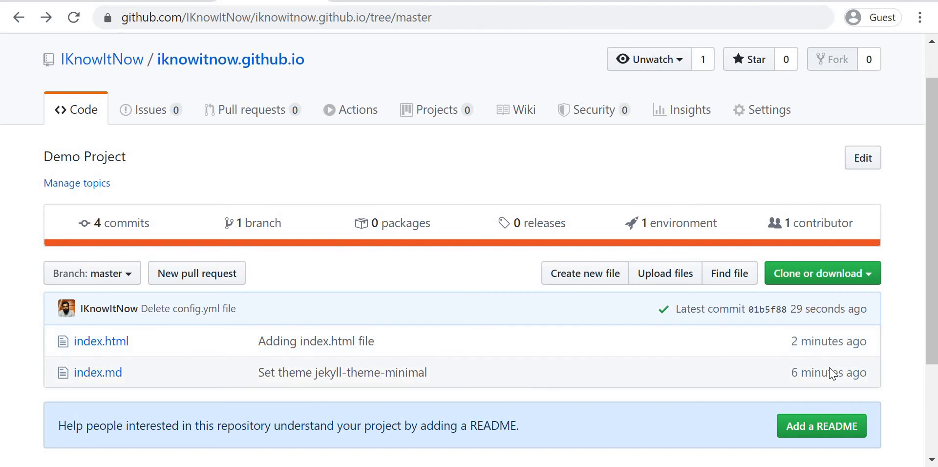
{"action": "scroll", "coordinate": [626, 359], "scroll_direction": "down", "scroll_amount": 1}
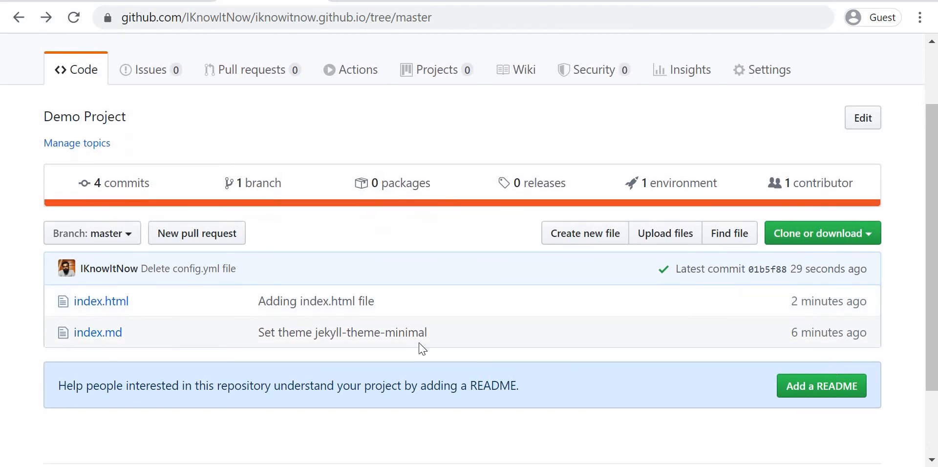
{"action": "left_click", "coordinate": [97, 335]}
{"action": "scroll", "coordinate": [374, 327], "scroll_direction": "down", "scroll_amount": 7}
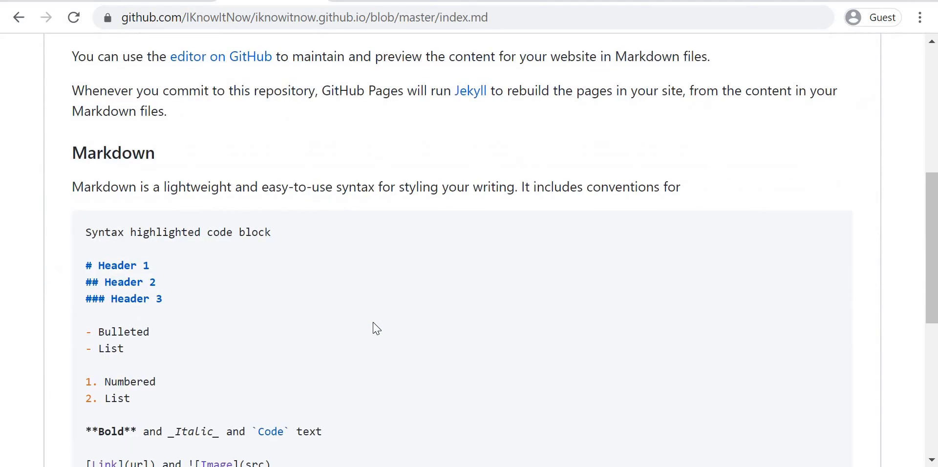
{"action": "scroll", "coordinate": [836, 184], "scroll_direction": "up", "scroll_amount": 5}
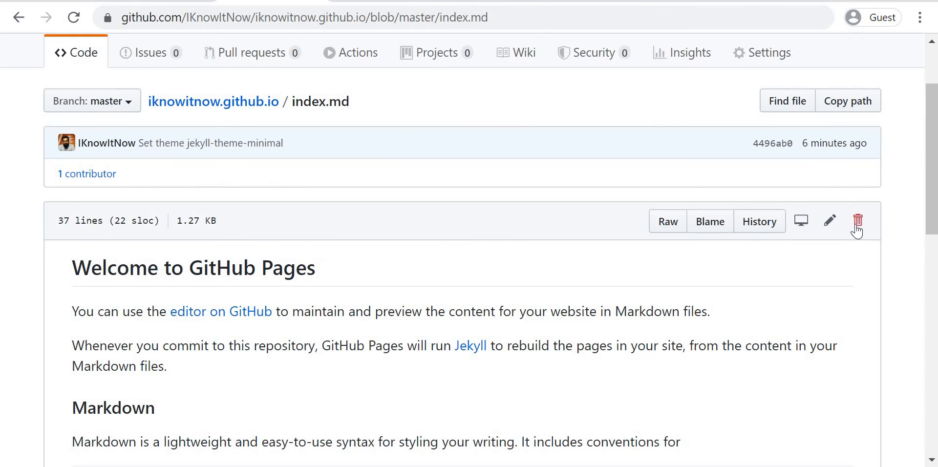
{"action": "left_click", "coordinate": [858, 225]}
{"action": "scroll", "coordinate": [459, 320], "scroll_direction": "down", "scroll_amount": 7}
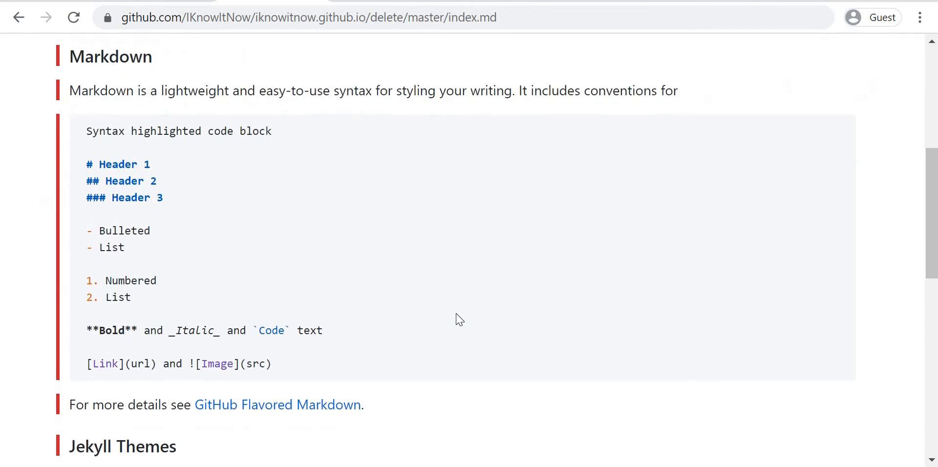
{"action": "scroll", "coordinate": [459, 320], "scroll_direction": "down", "scroll_amount": 8}
{"action": "left_click", "coordinate": [326, 316]}
{"action": "type", "text": "D"}
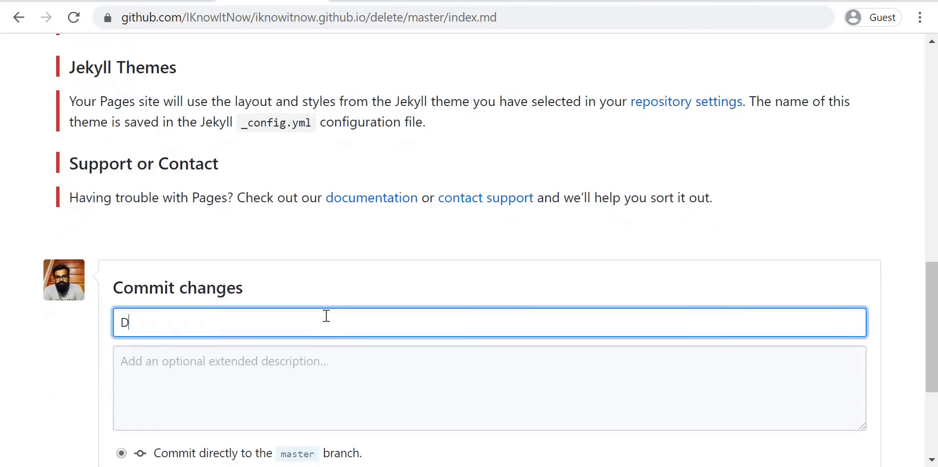
{"action": "type", "text": "elete index."}
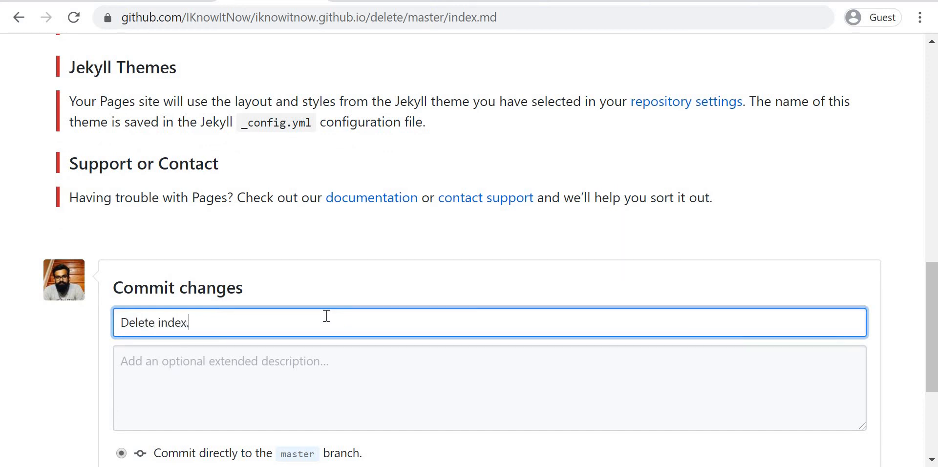
{"action": "type", "text": "md file"}
{"action": "scroll", "coordinate": [324, 321], "scroll_direction": "down", "scroll_amount": 3}
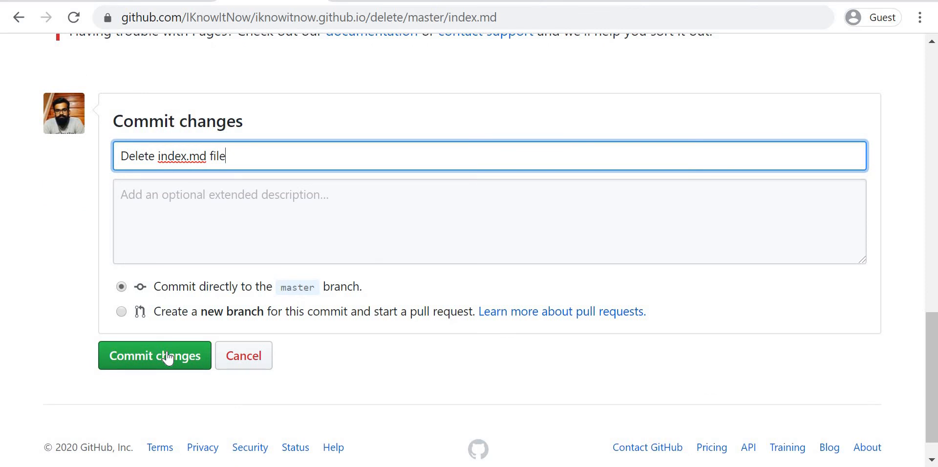
{"action": "left_click", "coordinate": [168, 358]}
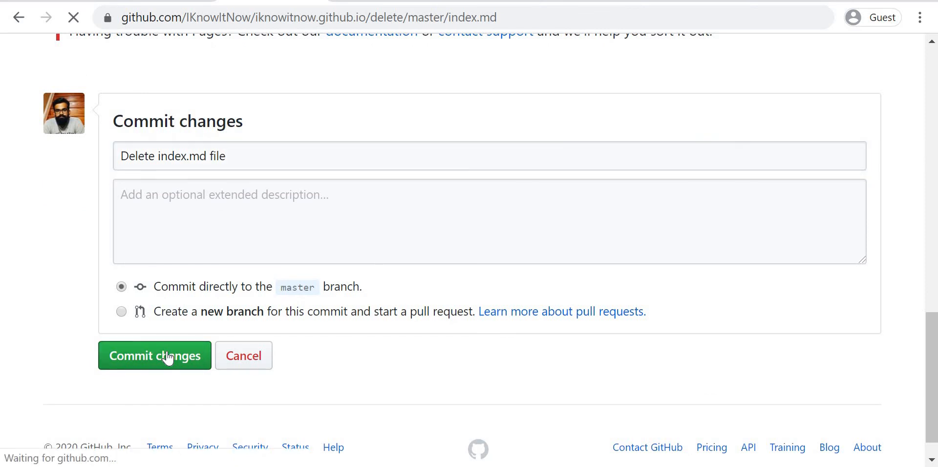
{"action": "scroll", "coordinate": [297, 287], "scroll_direction": "down", "scroll_amount": 3}
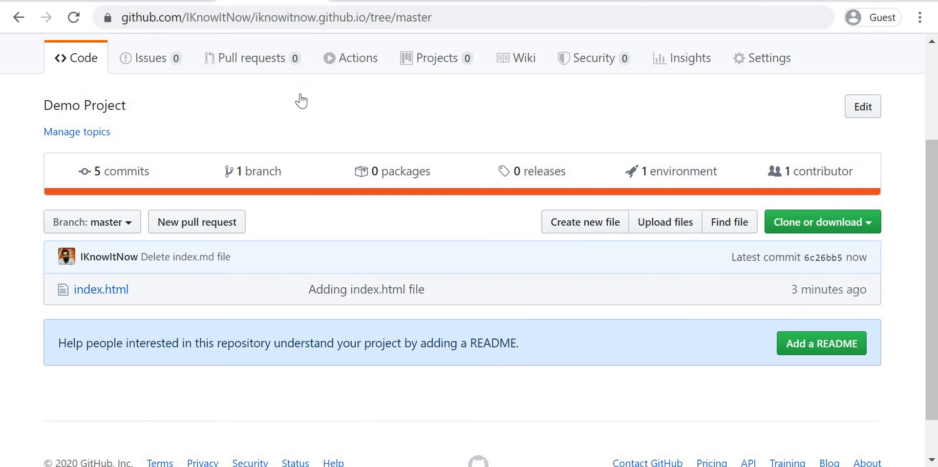
Step: Switch to the published site and reload iknowitnow.github.io to load its current version
{"action": "left_click", "coordinate": [372, 1]}
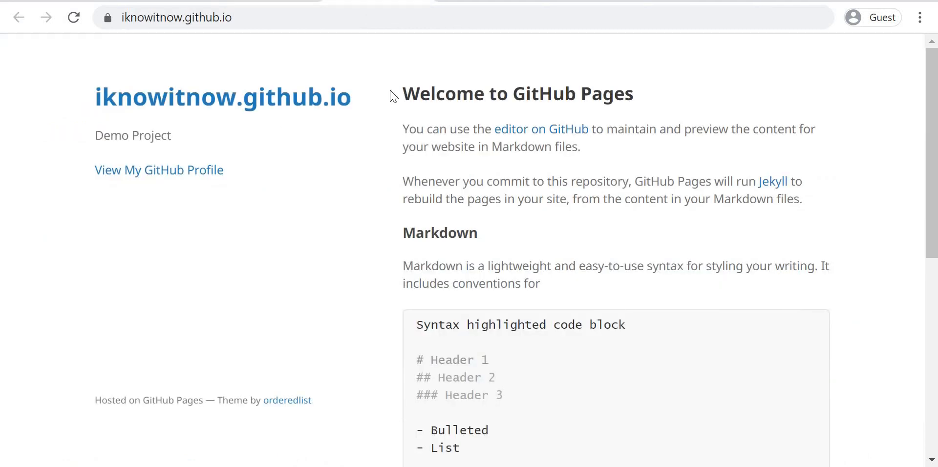
{"action": "double_click", "coordinate": [294, 16]}
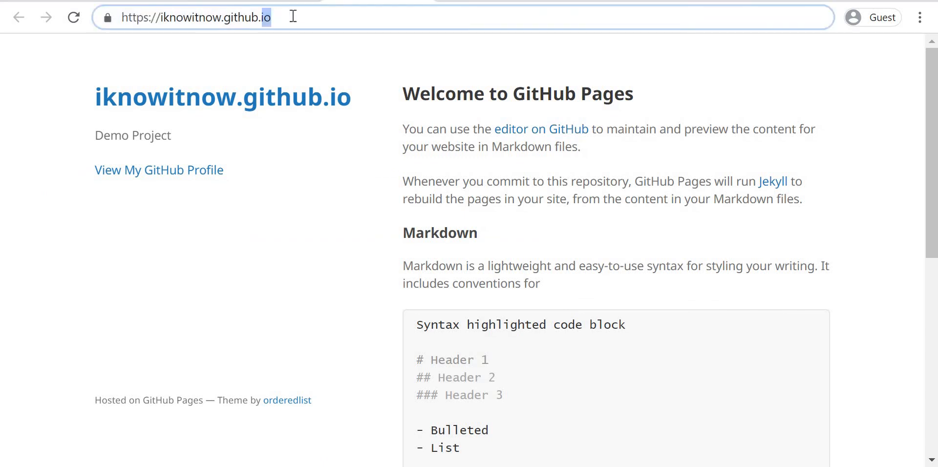
{"action": "left_click", "coordinate": [296, 16]}
{"action": "key", "text": "Return"}
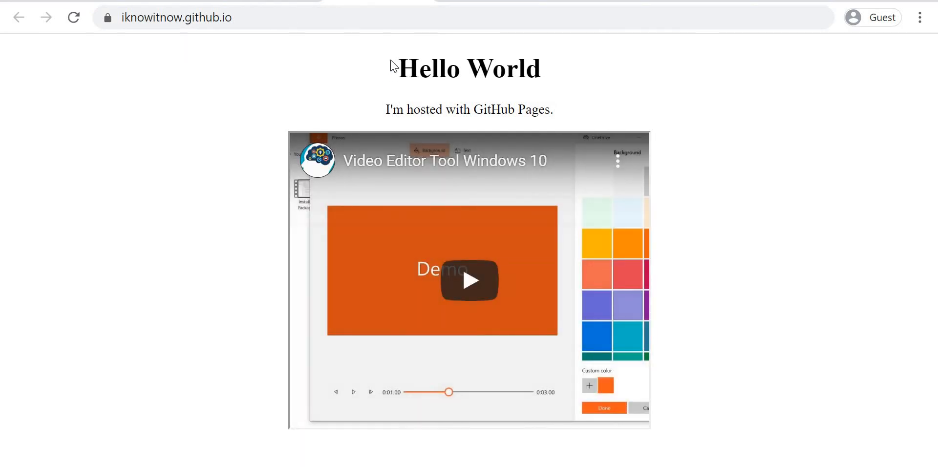
Step: Check the Hello World text on the live page and test the embedded YouTube video by playing and pausing it
{"action": "left_click_drag", "start_coordinate": [399, 71], "coordinate": [551, 102]}
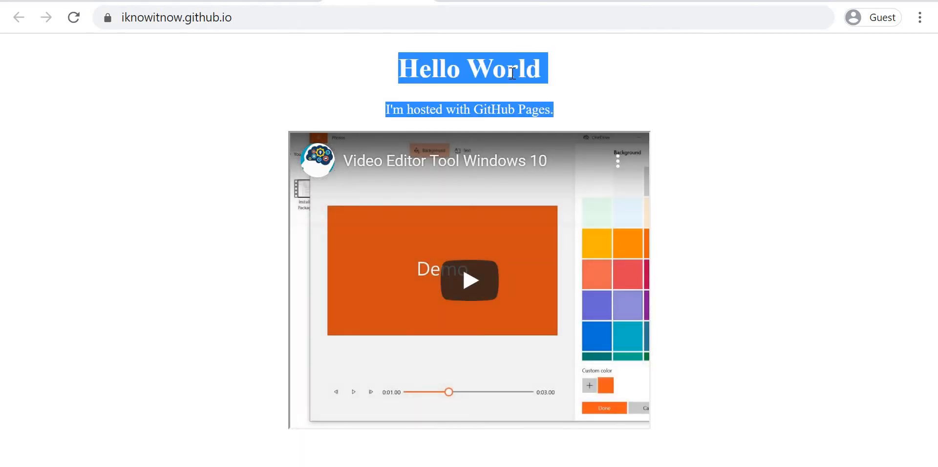
{"action": "left_click", "coordinate": [451, 248]}
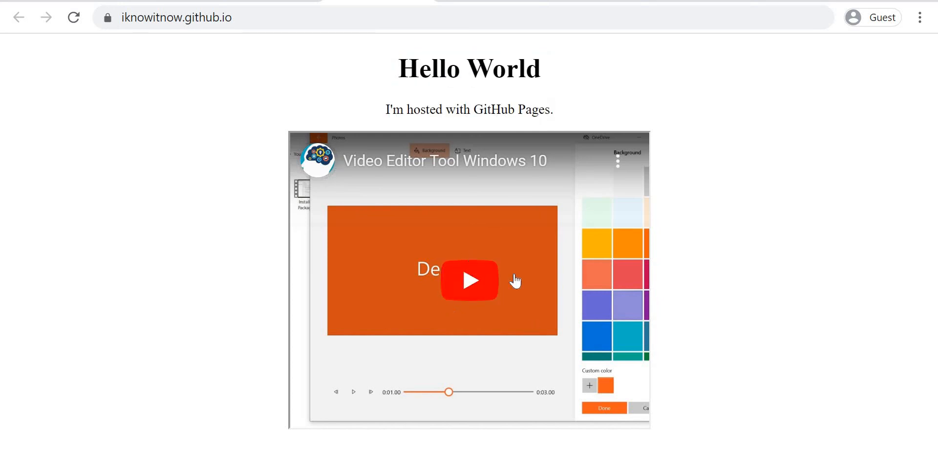
{"action": "left_click", "coordinate": [485, 290]}
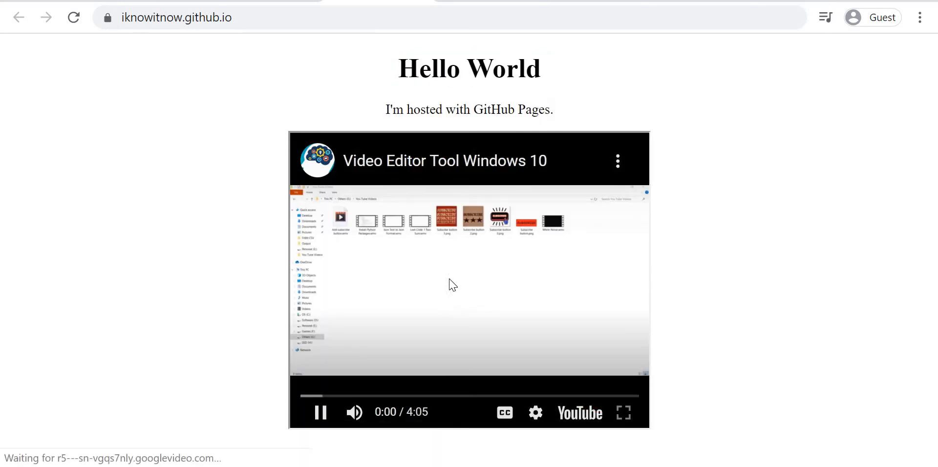
{"action": "left_click", "coordinate": [457, 285]}
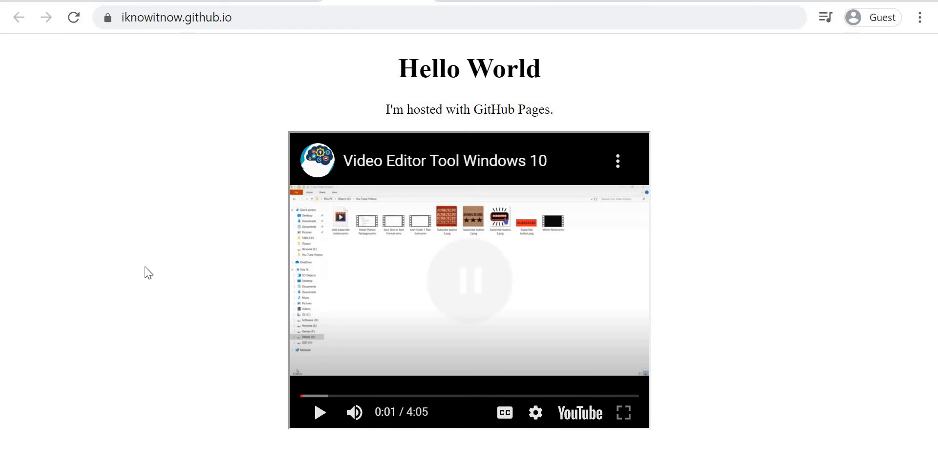